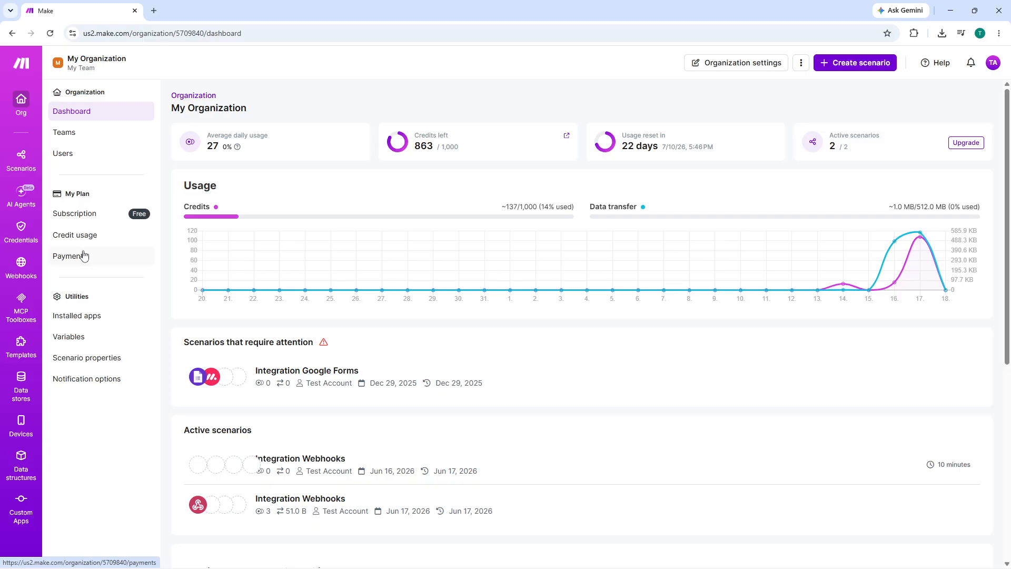
# Browse the list of all scenarios and open the Gmail to Sheets scenario for editing.
pyautogui.click(26, 158)
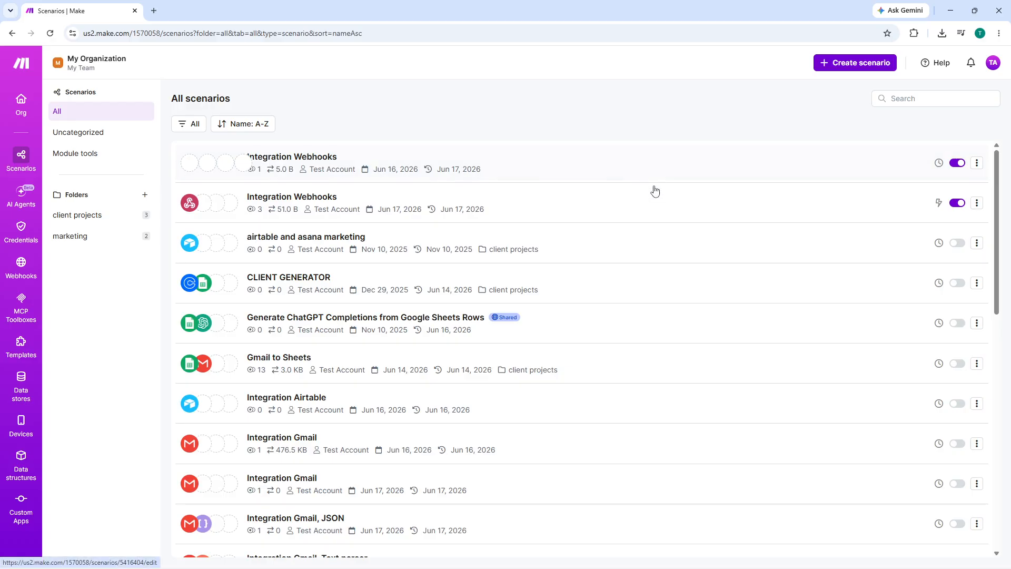
pyautogui.scroll(-2, 647, 192)
pyautogui.scroll(-2, 648, 194)
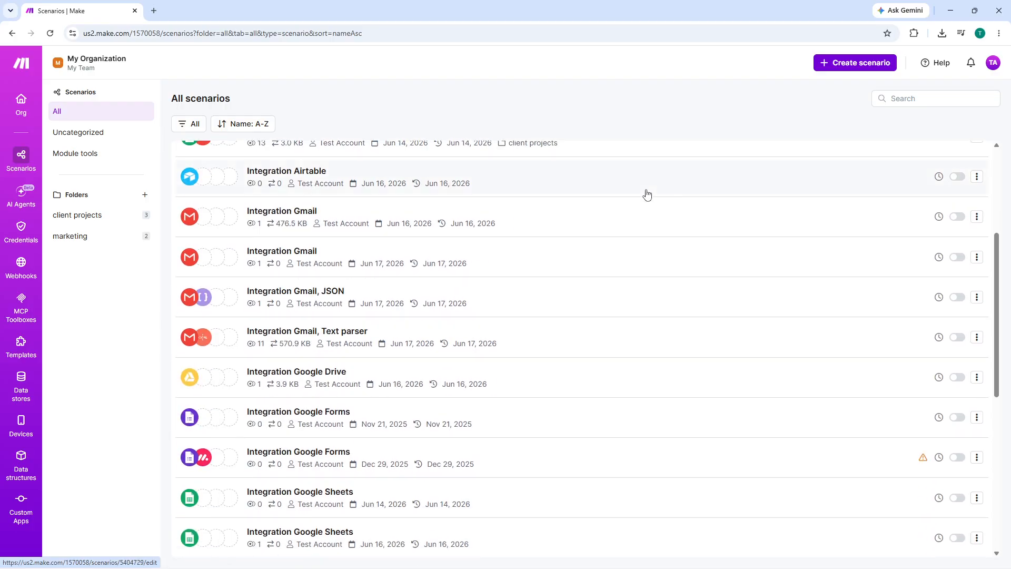
pyautogui.scroll(4, 653, 194)
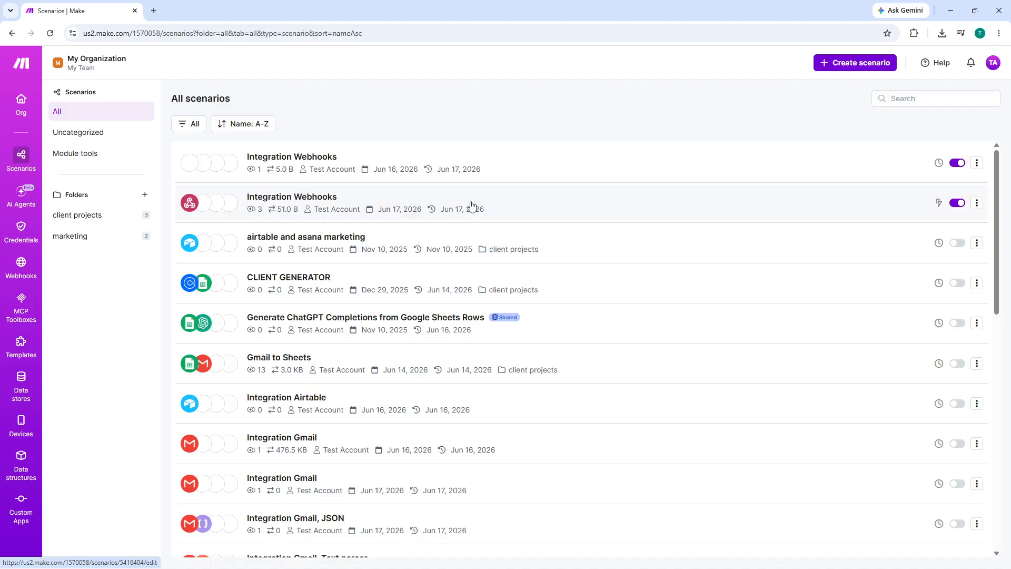
pyautogui.scroll(-1, 447, 193)
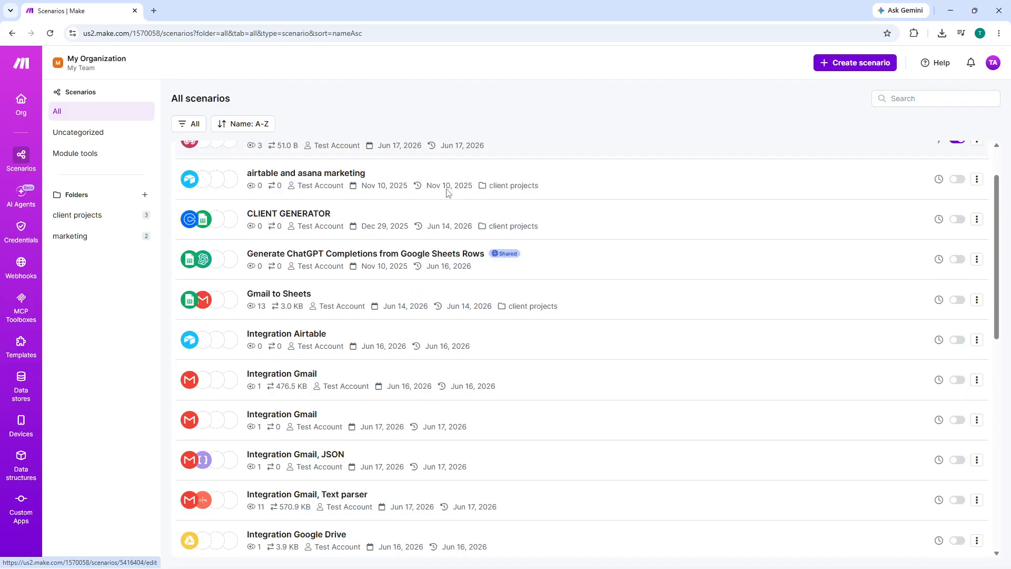
pyautogui.scroll(-3, 447, 193)
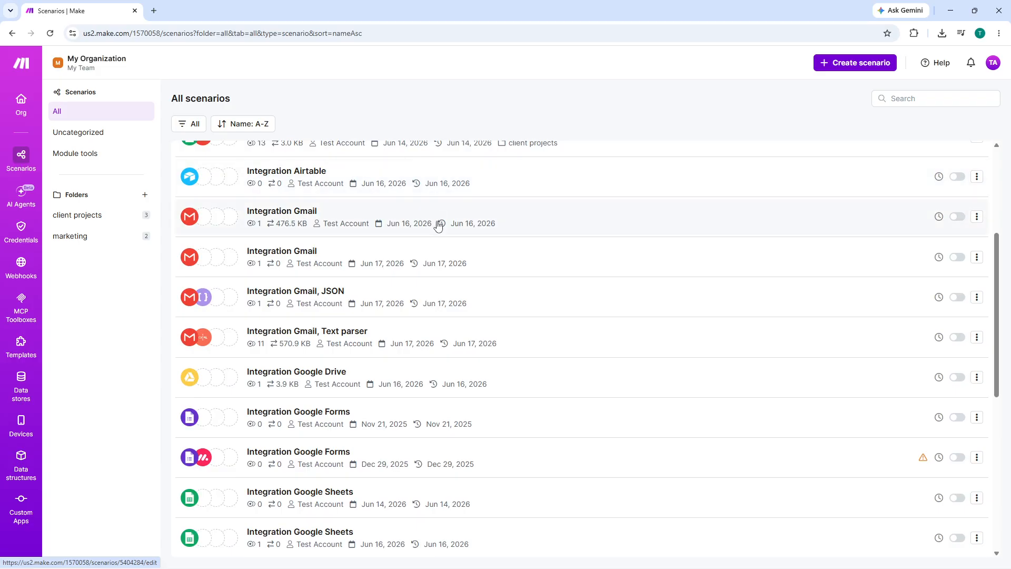
pyautogui.scroll(4, 437, 224)
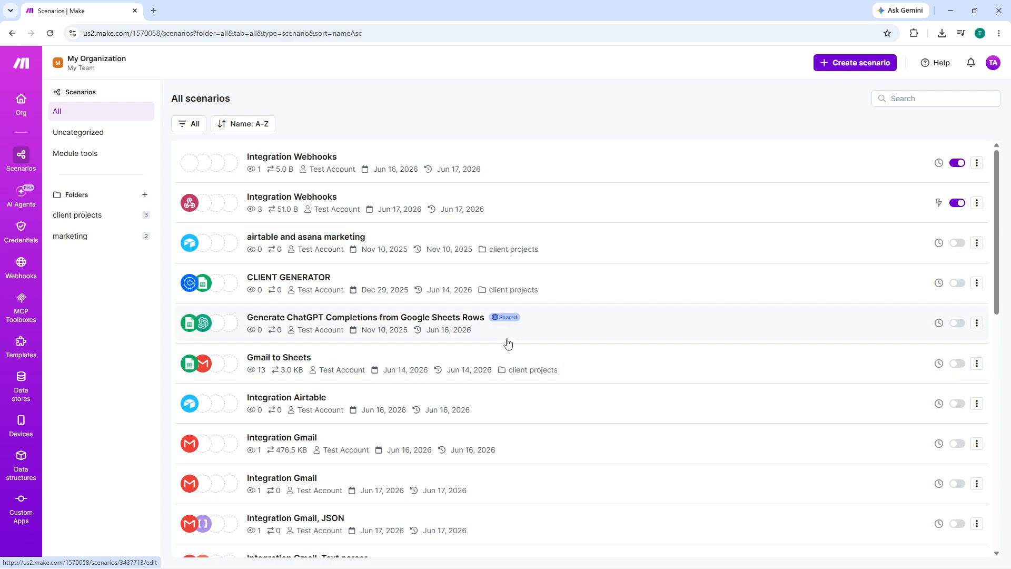
pyautogui.click(337, 361)
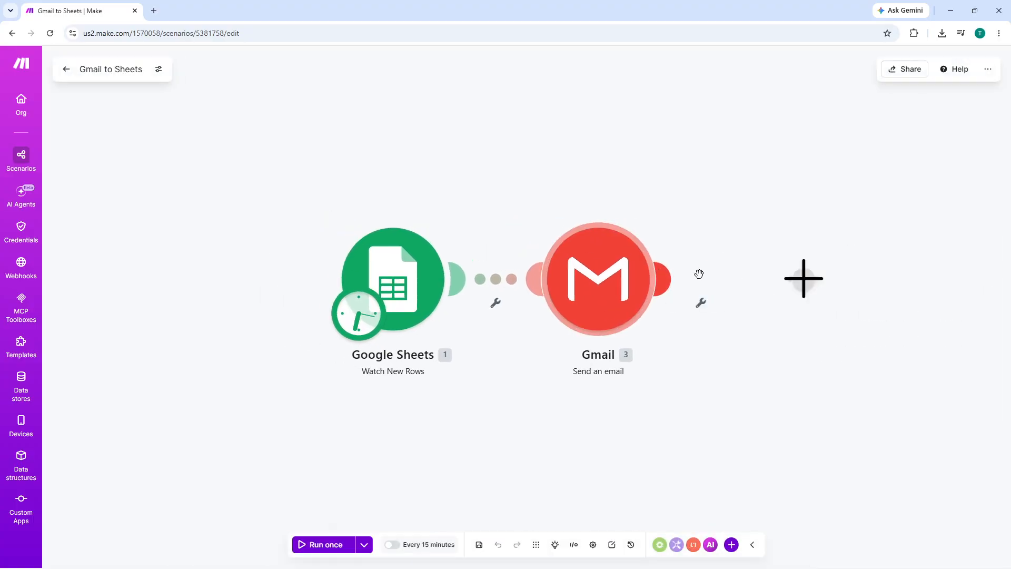
# Start a new module after the Gmail module and choose Google Drive as its app.
pyautogui.click(701, 276)
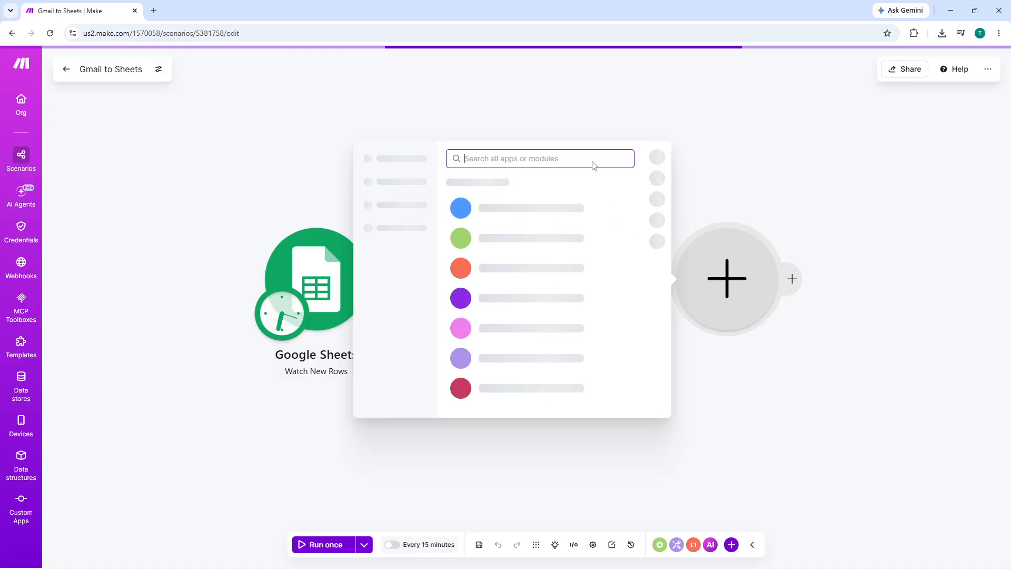
pyautogui.scroll(-5, 528, 313)
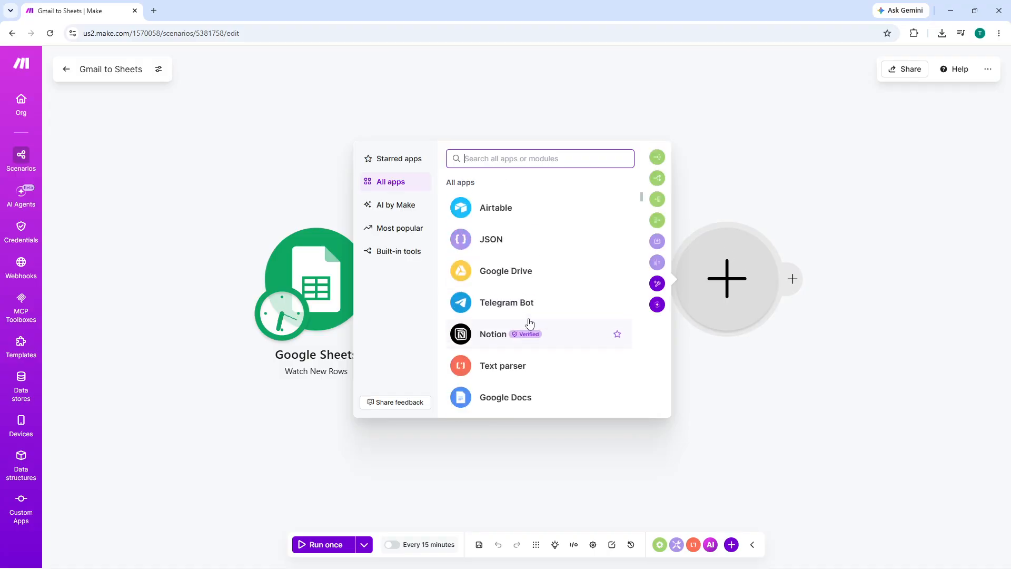
pyautogui.click(505, 256)
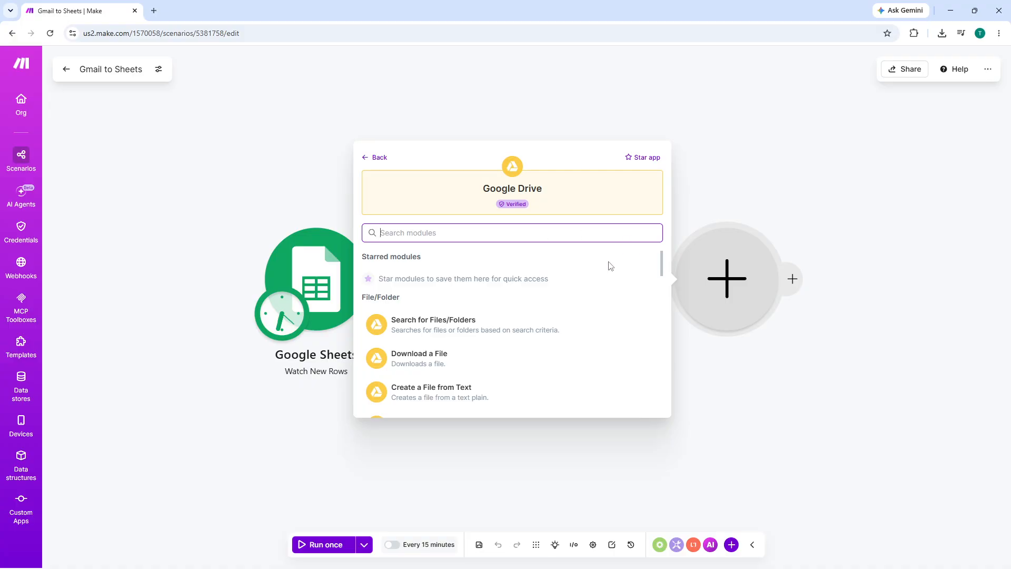
# Look through the available Google Drive modules, from file and folder actions to shared drives, file revisions and other actions.
pyautogui.scroll(-2, 458, 341)
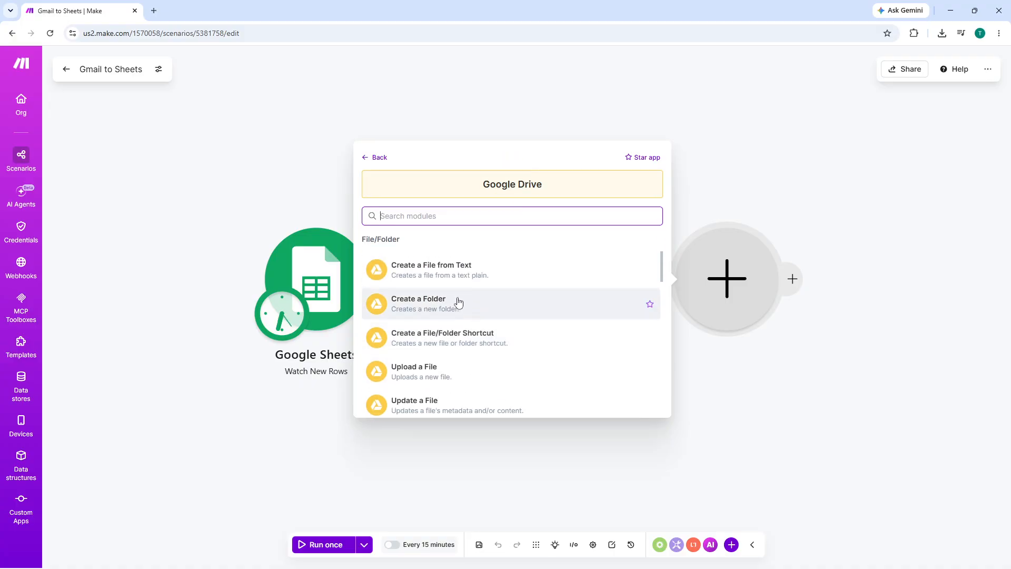
pyautogui.scroll(3, 457, 302)
pyautogui.scroll(-1, 467, 323)
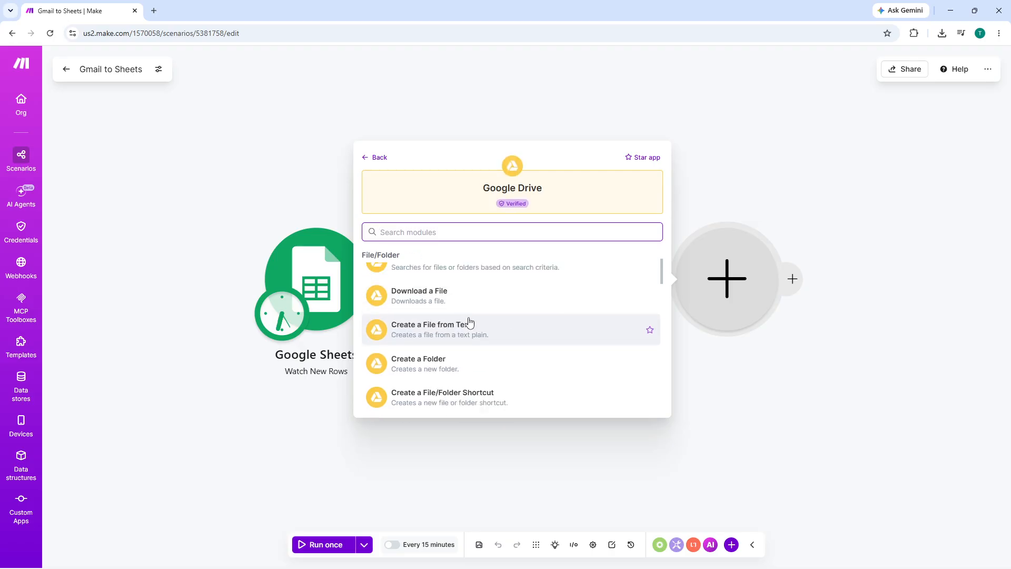
pyautogui.scroll(-3, 470, 321)
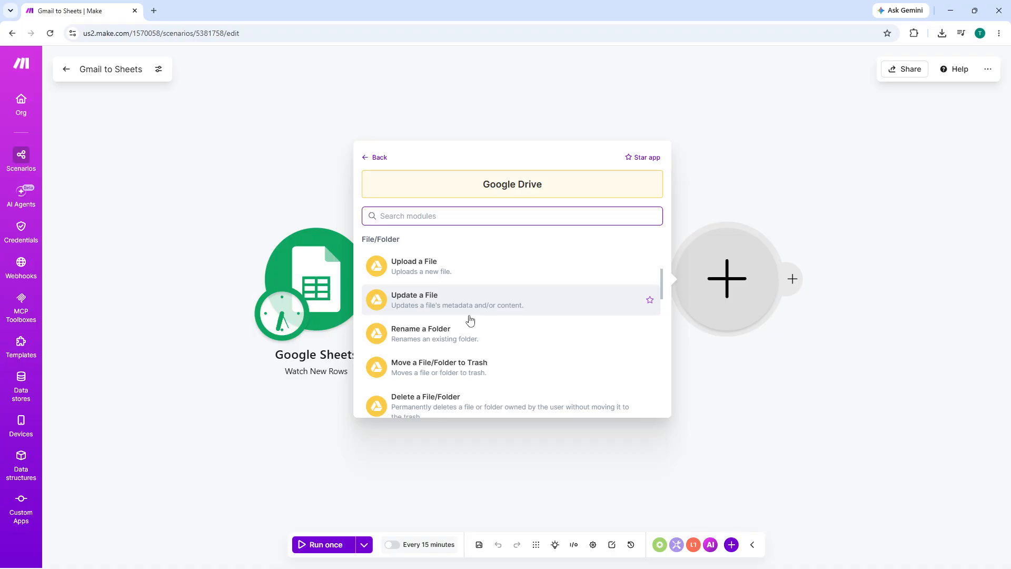
pyautogui.scroll(-2, 470, 321)
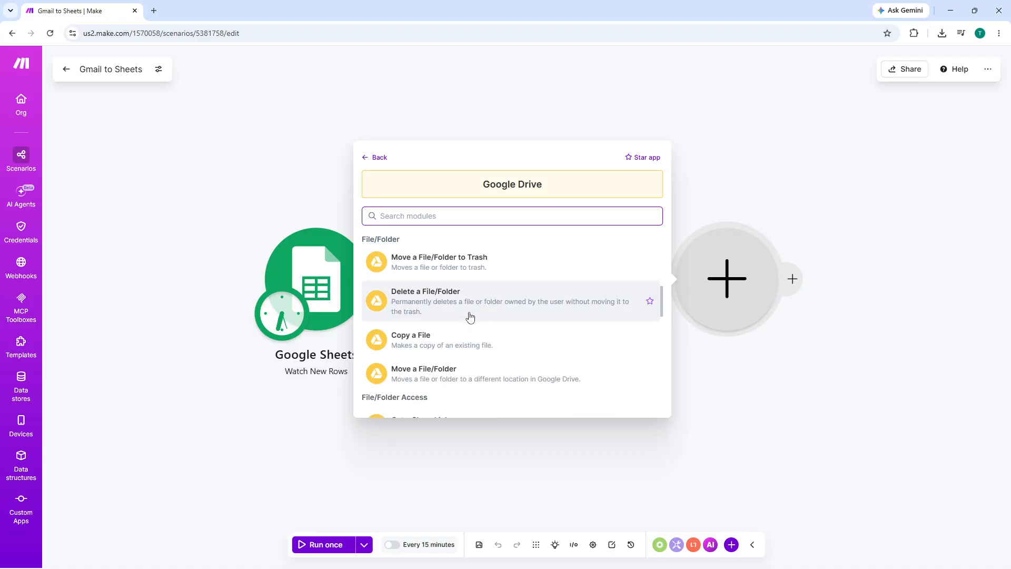
pyautogui.scroll(-2, 470, 316)
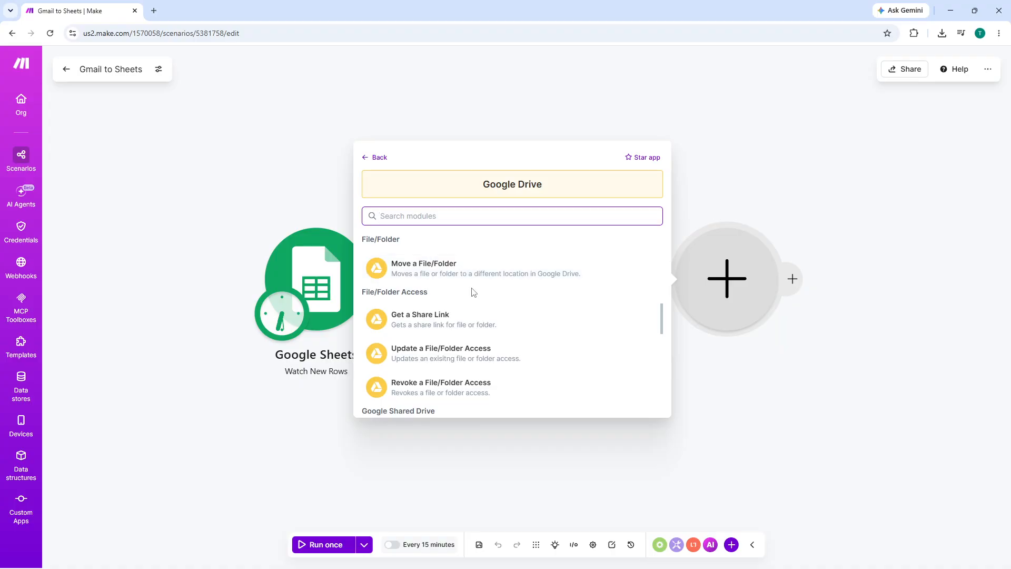
pyautogui.scroll(2, 472, 292)
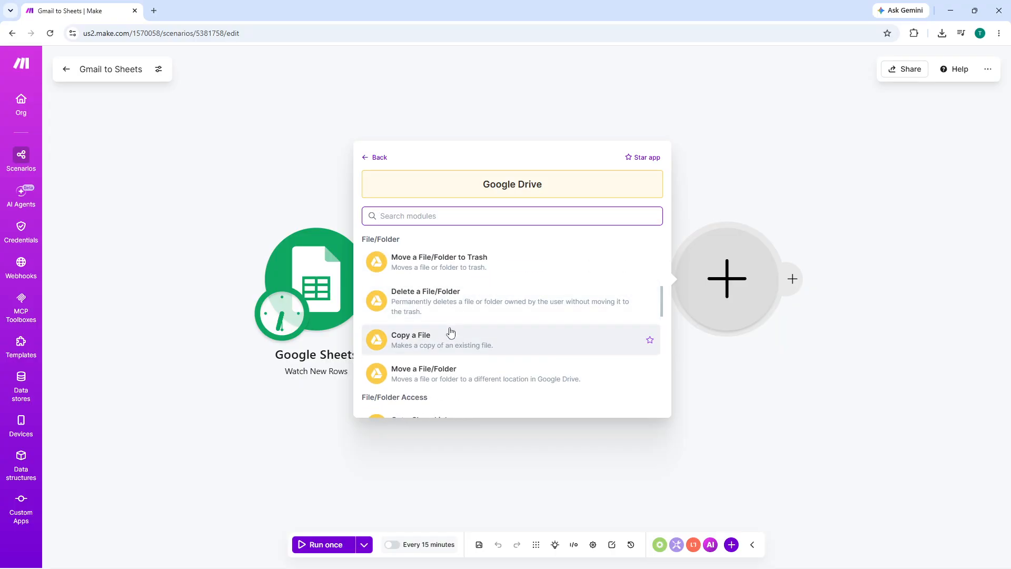
pyautogui.scroll(-8, 450, 332)
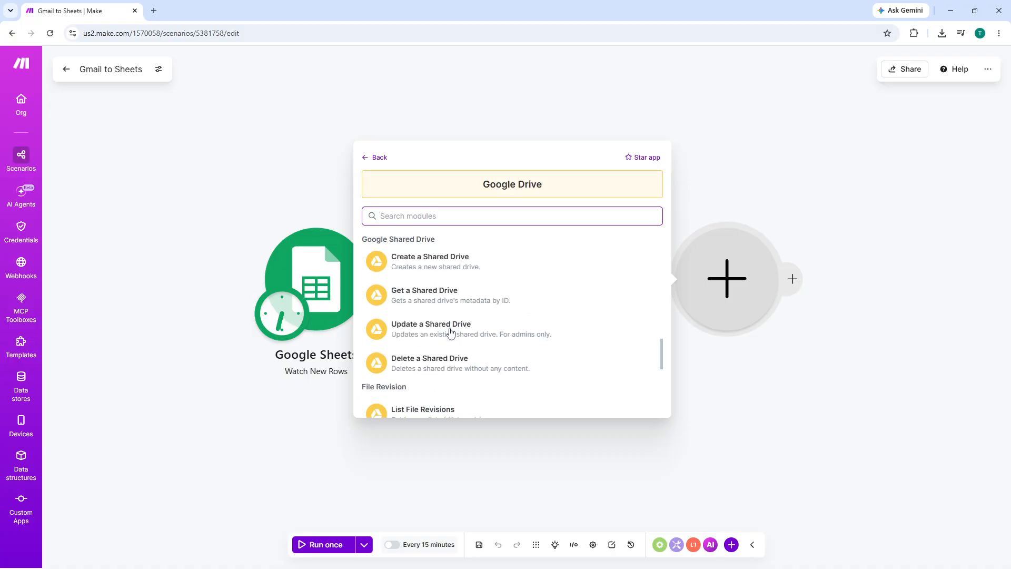
pyautogui.scroll(-4, 451, 332)
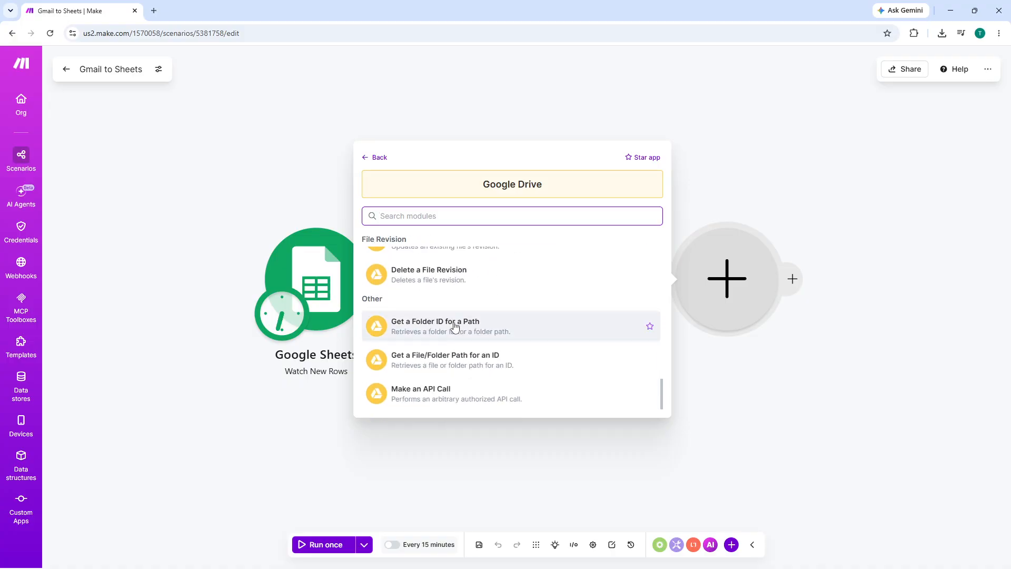
pyautogui.scroll(5, 458, 324)
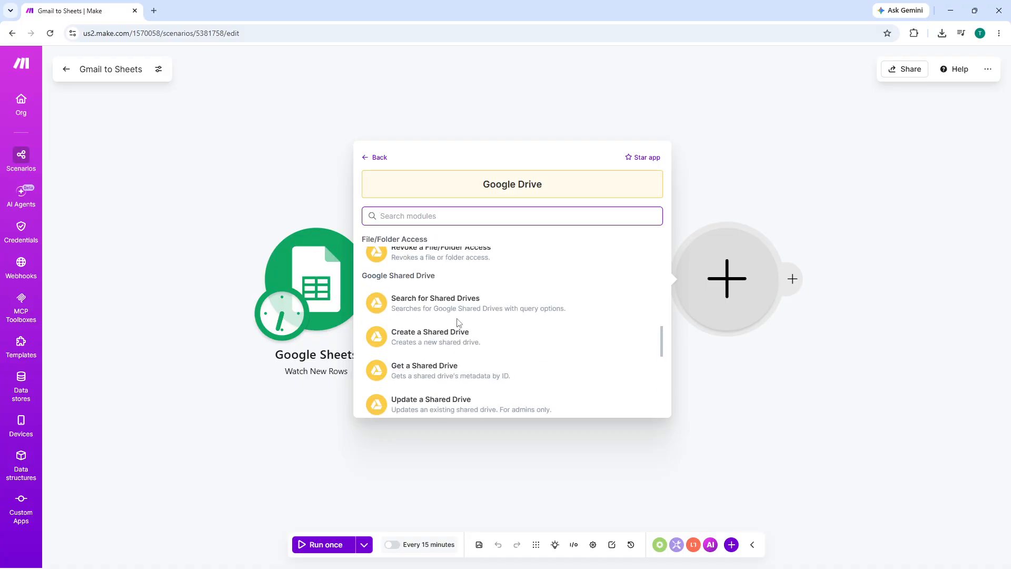
pyautogui.scroll(5, 458, 324)
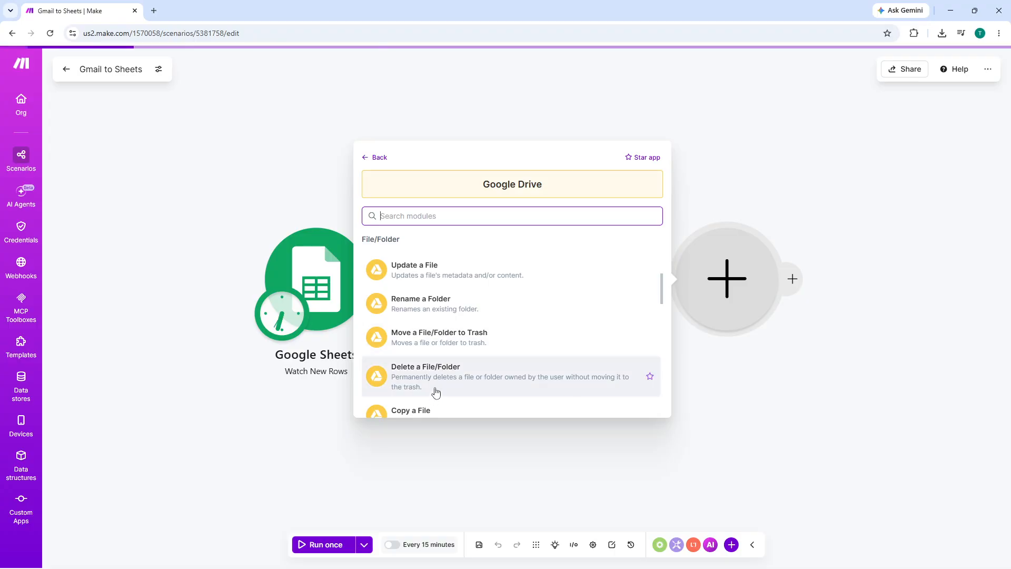
pyautogui.scroll(4, 452, 324)
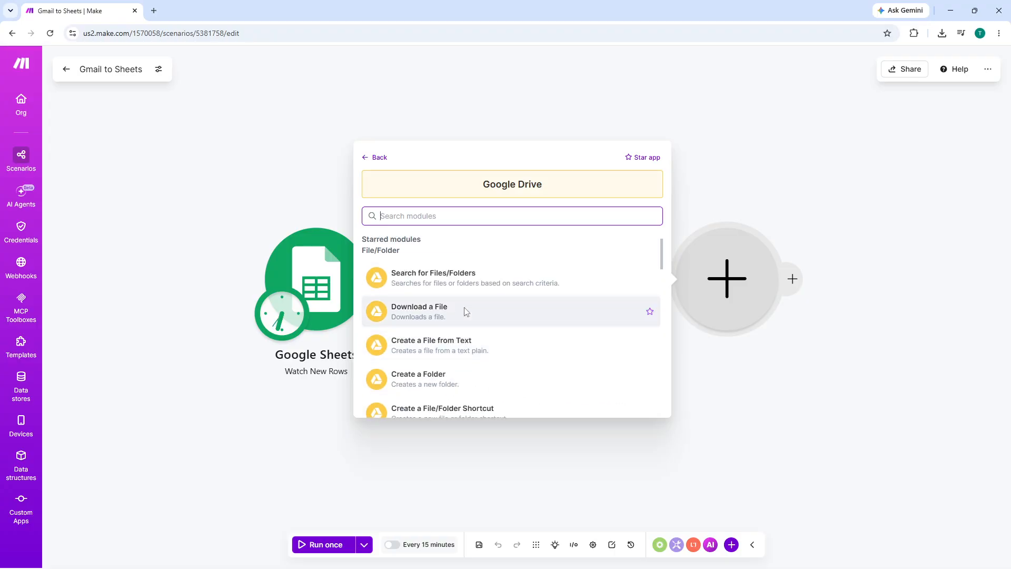
# Add the Create a Folder module, select the existing Google Drive connection and grant its updated permissions through the test Google account.
pyautogui.click(445, 378)
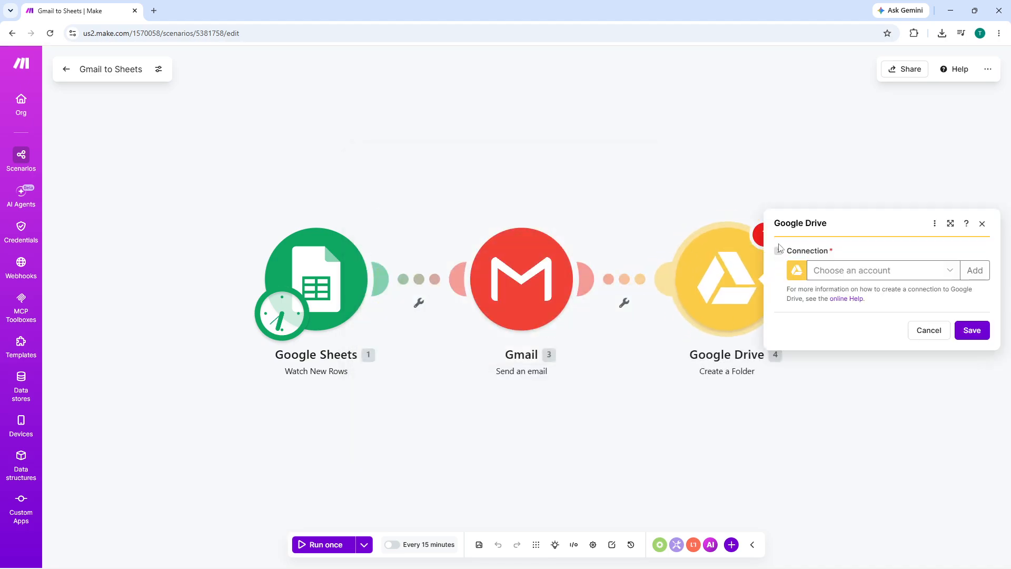
pyautogui.click(859, 270)
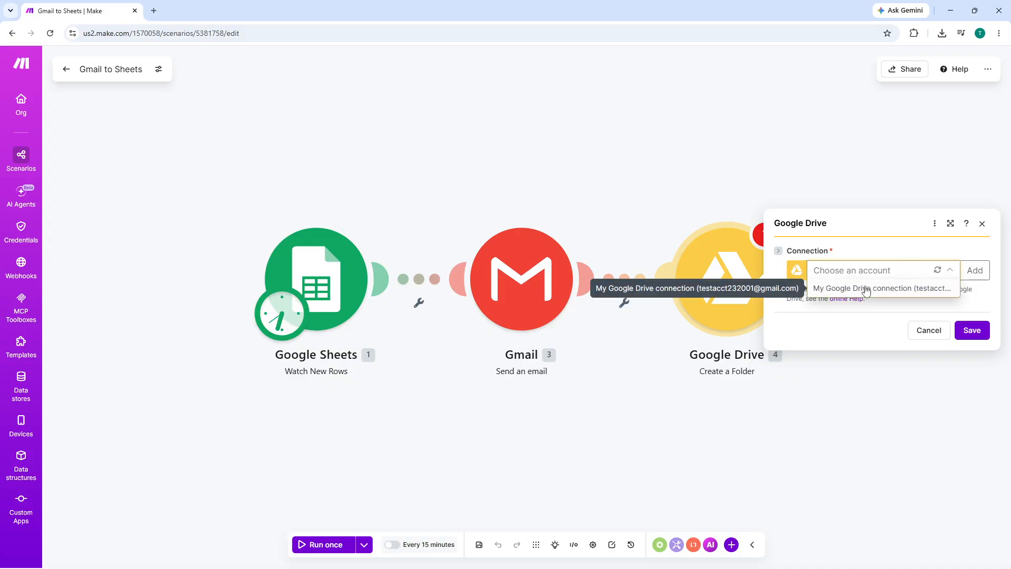
pyautogui.click(865, 289)
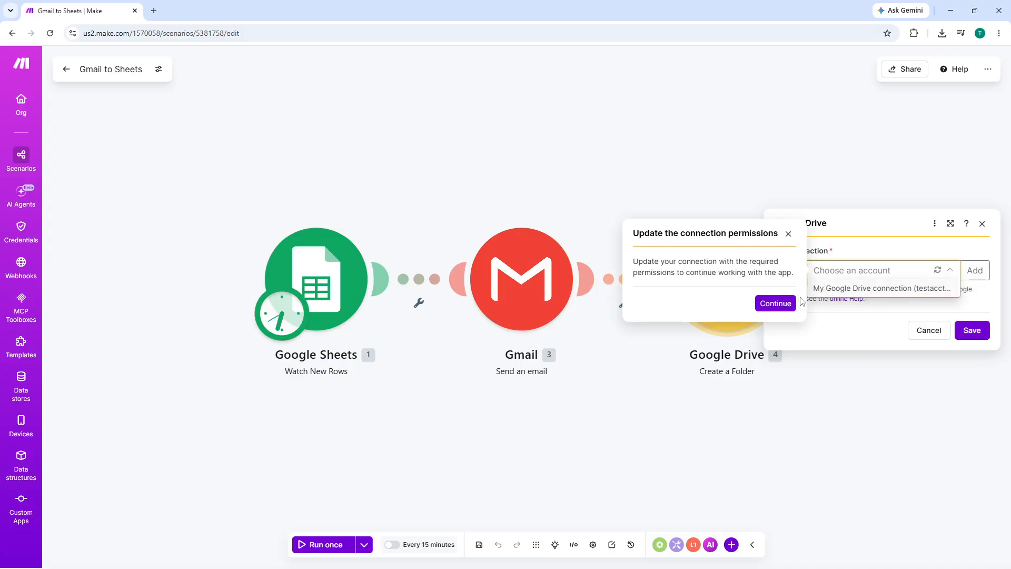
pyautogui.click(776, 304)
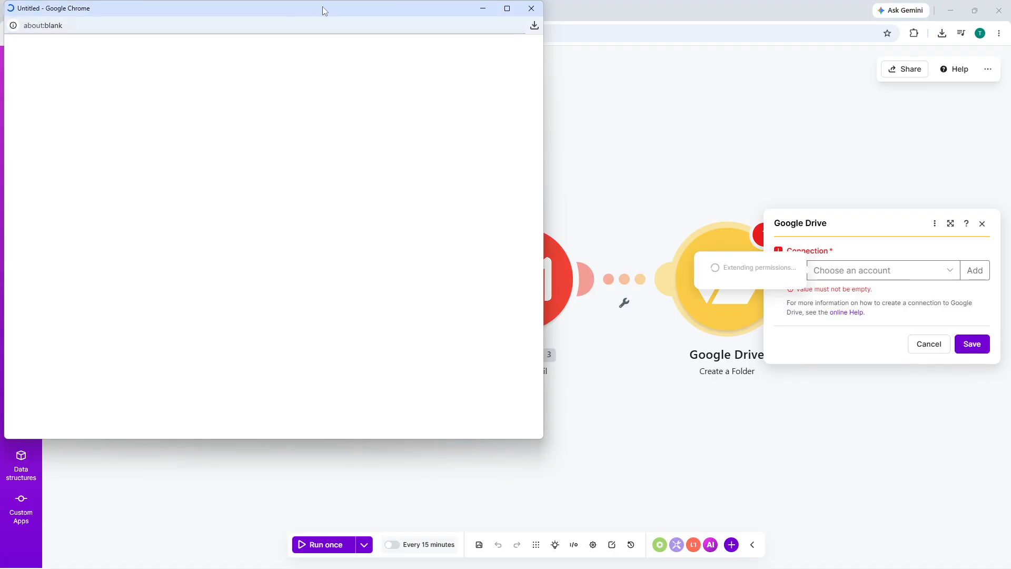
pyautogui.moveTo(323, 8); pyautogui.dragTo(415, 29)
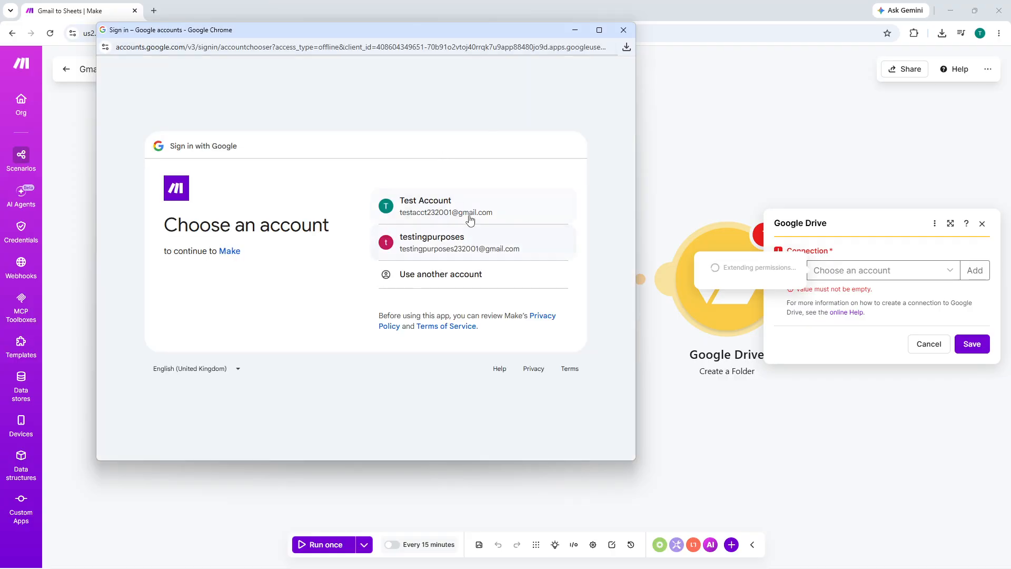
pyautogui.click(472, 217)
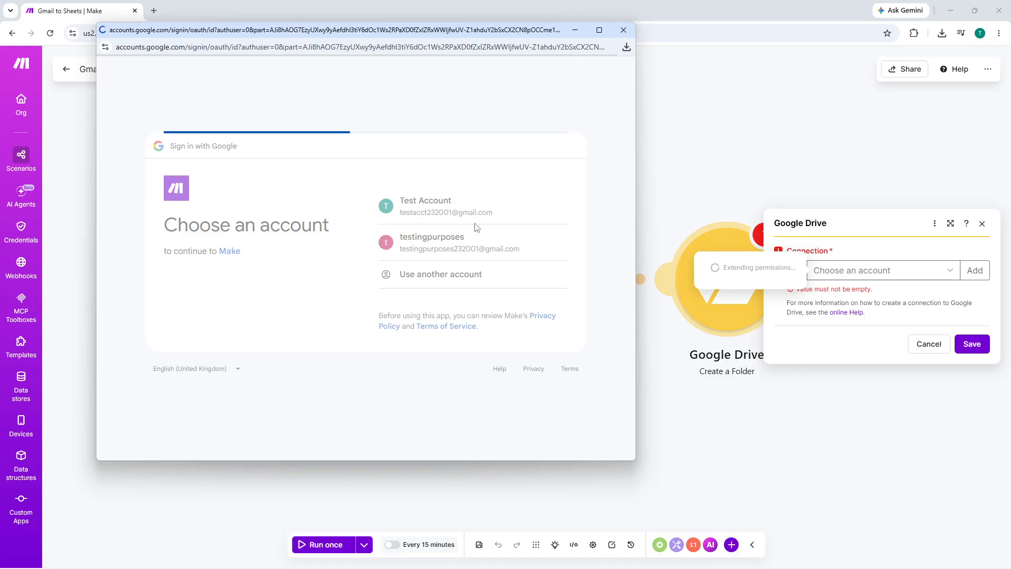
pyautogui.click(519, 317)
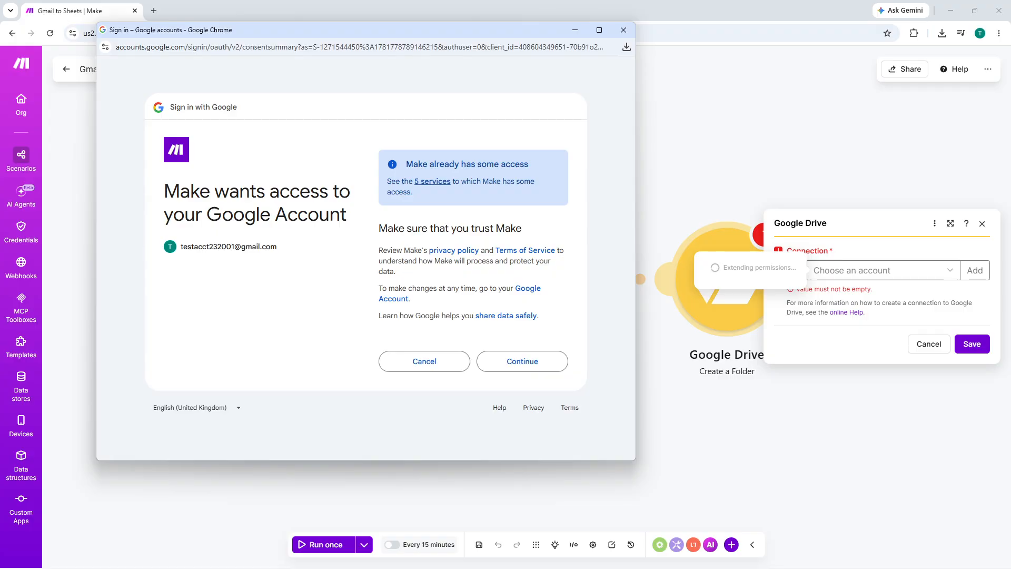
pyautogui.click(536, 363)
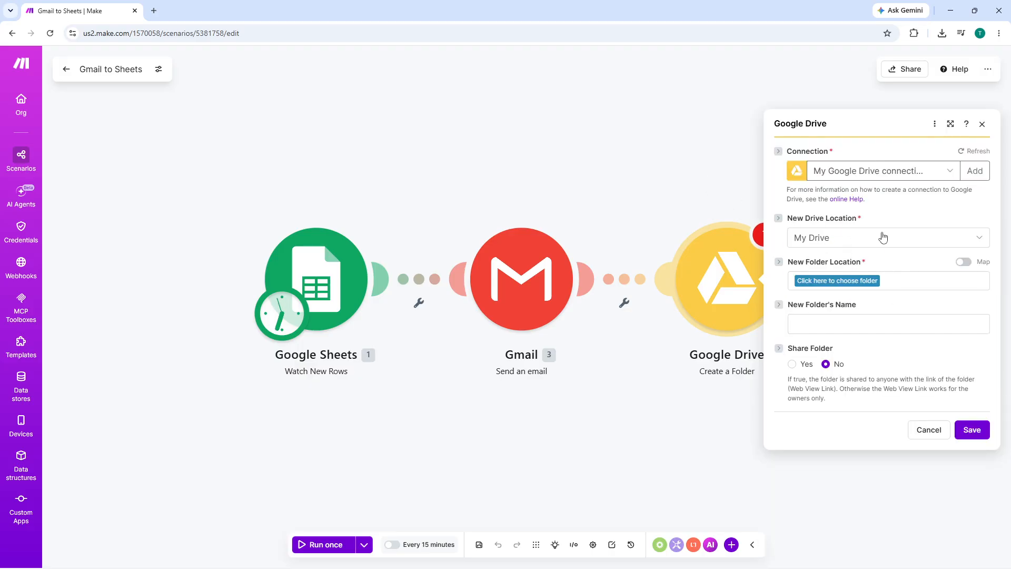
# Set the Create a Folder module's new folder location to the "new" folder and save the module settings.
pyautogui.click(859, 280)
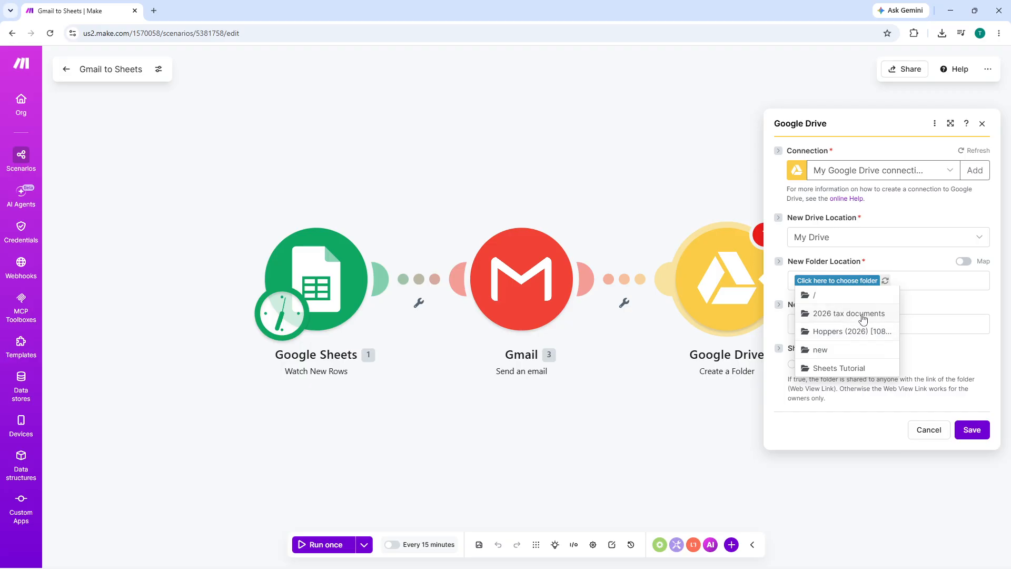
pyautogui.click(849, 349)
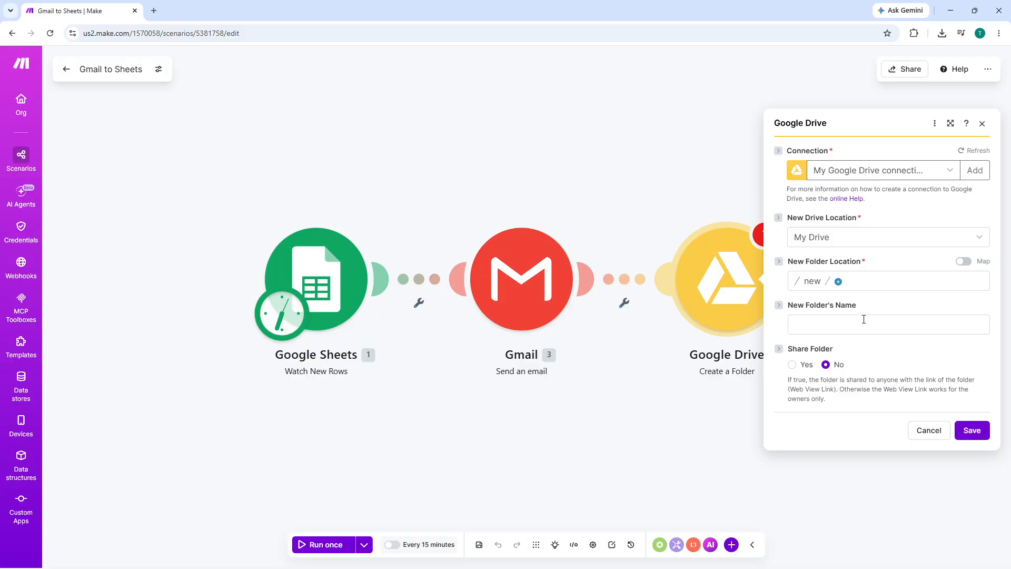
pyautogui.click(971, 430)
# Delete the Google Drive Create a Folder module from the scenario.
pyautogui.rightClick(703, 280)
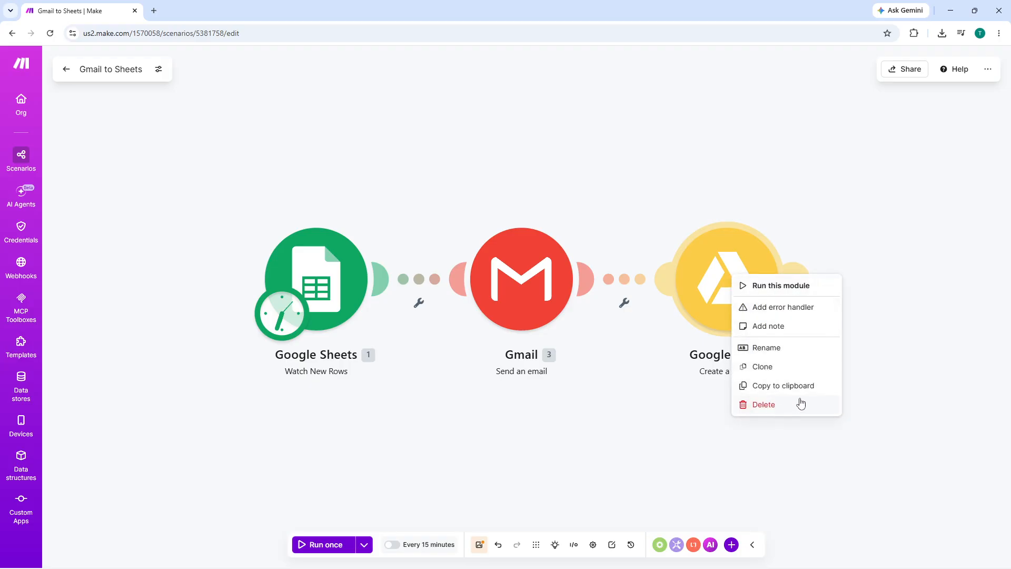
pyautogui.click(643, 391)
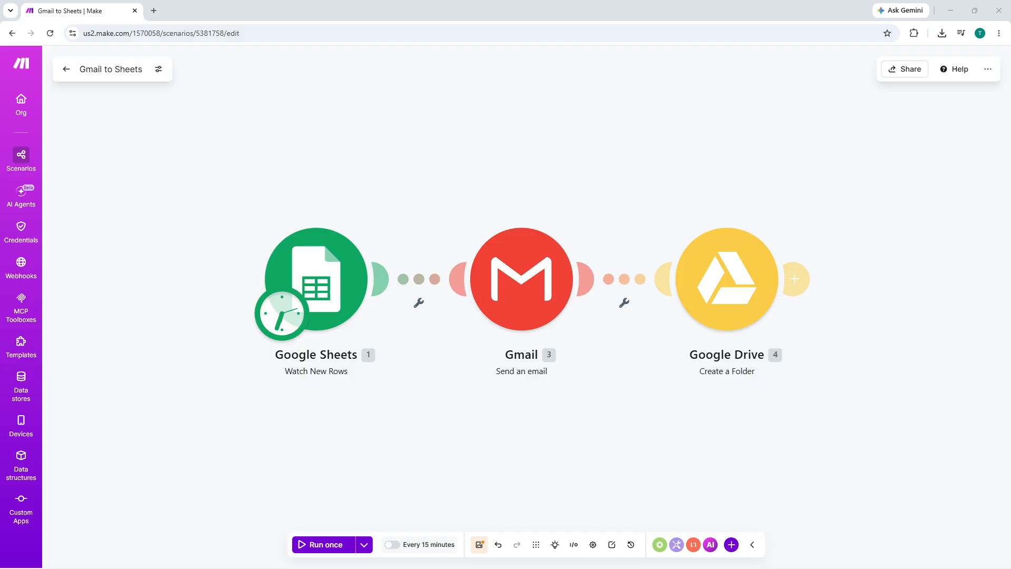
pyautogui.rightClick(710, 271)
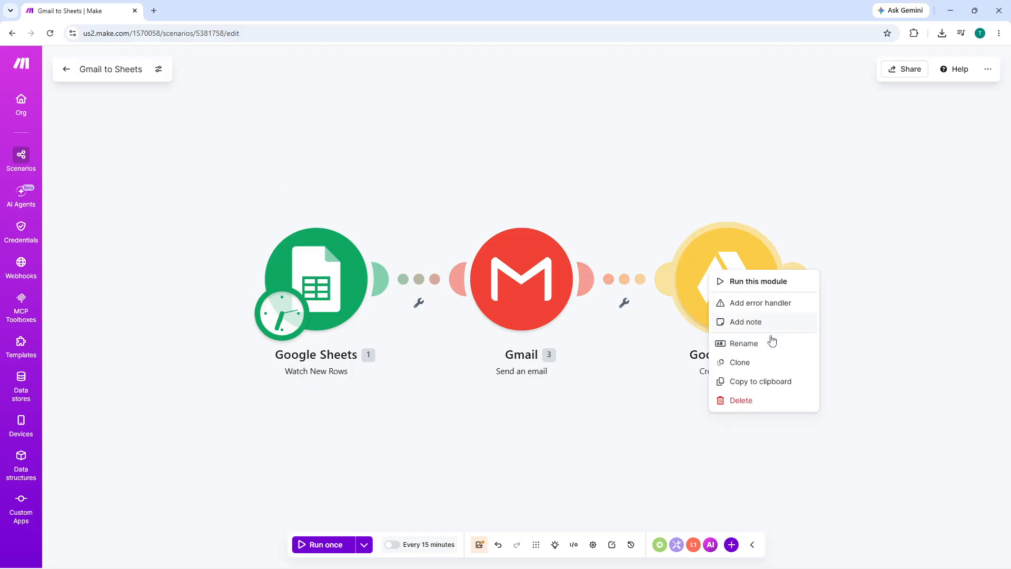
pyautogui.click(748, 398)
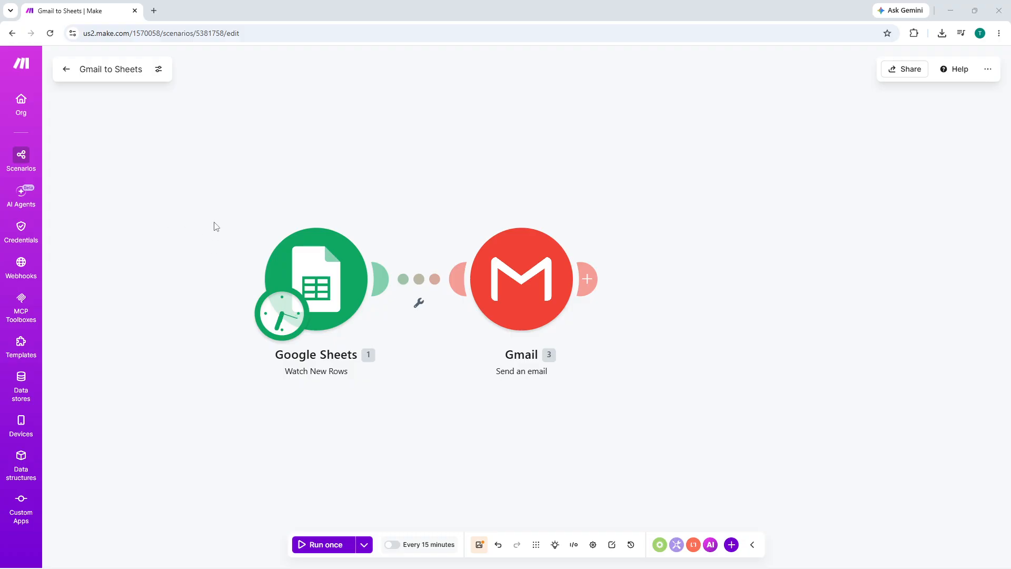
# Look through the Gmail module's settings, including the subject and attachments fields and the advanced settings for sender, CC, BCC and email headers.
pyautogui.click(517, 290)
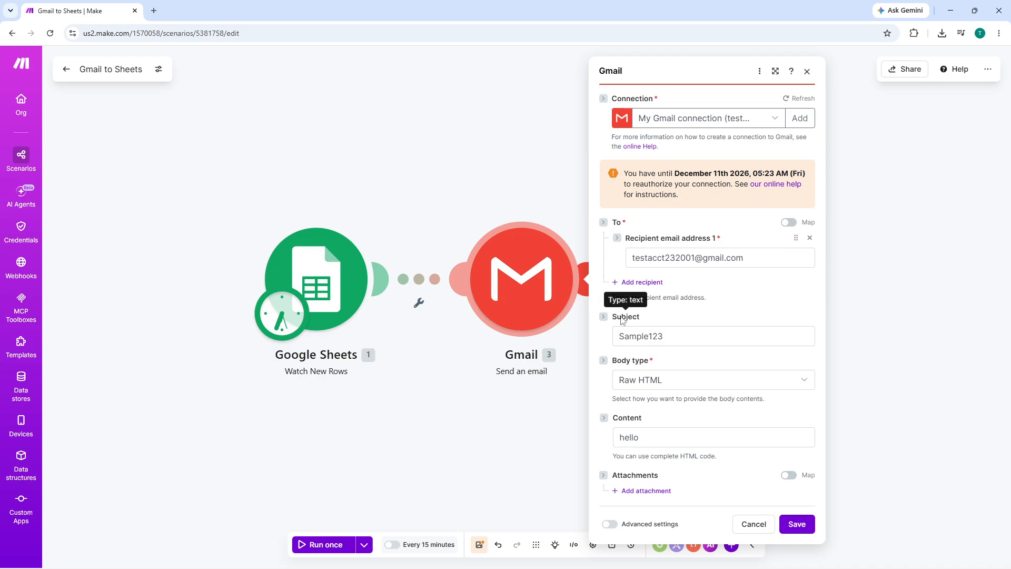
pyautogui.click(604, 317)
pyautogui.click(605, 318)
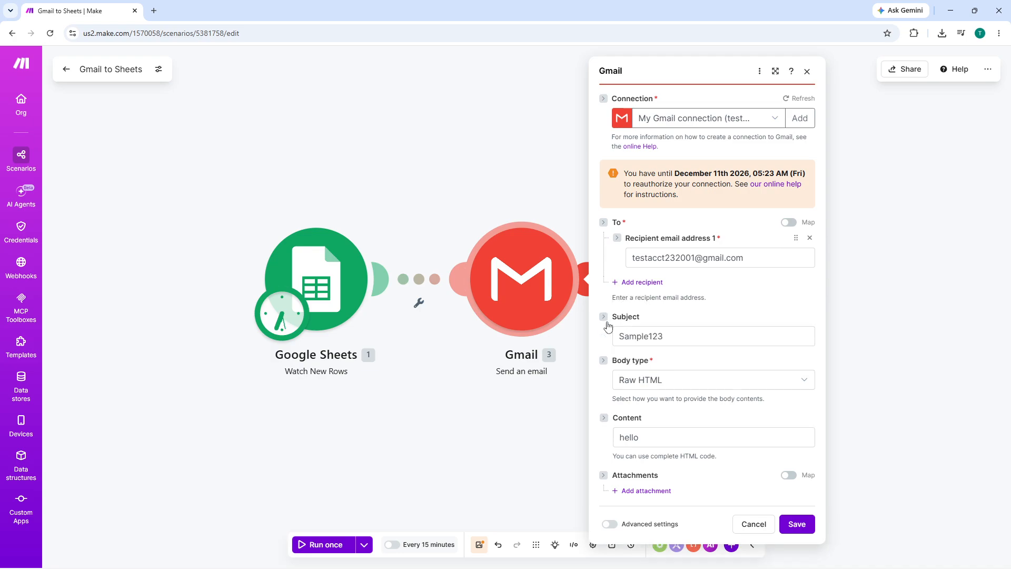
pyautogui.click(604, 476)
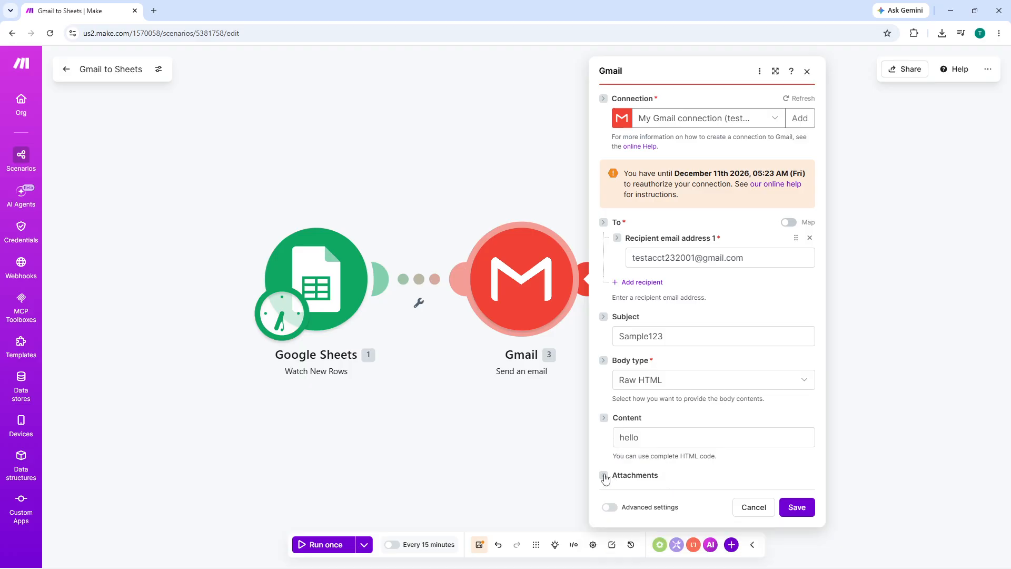
pyautogui.click(604, 477)
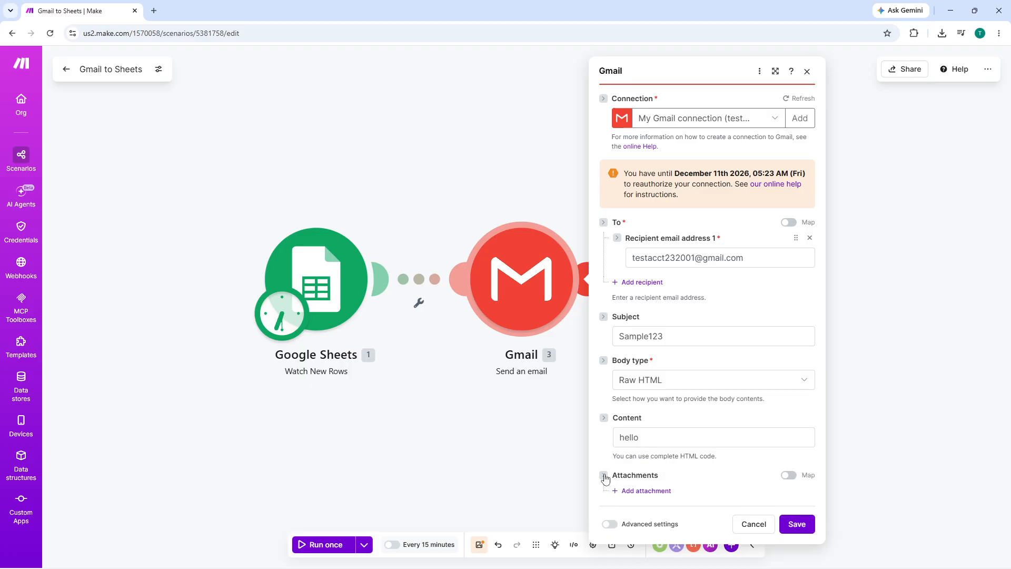
pyautogui.click(611, 524)
pyautogui.scroll(-3, 673, 447)
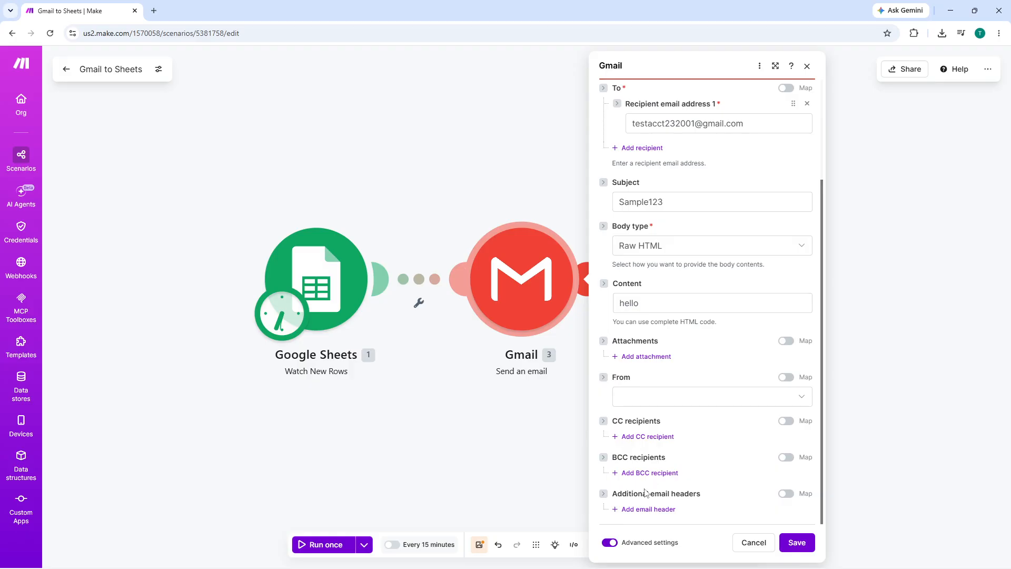
pyautogui.click(610, 542)
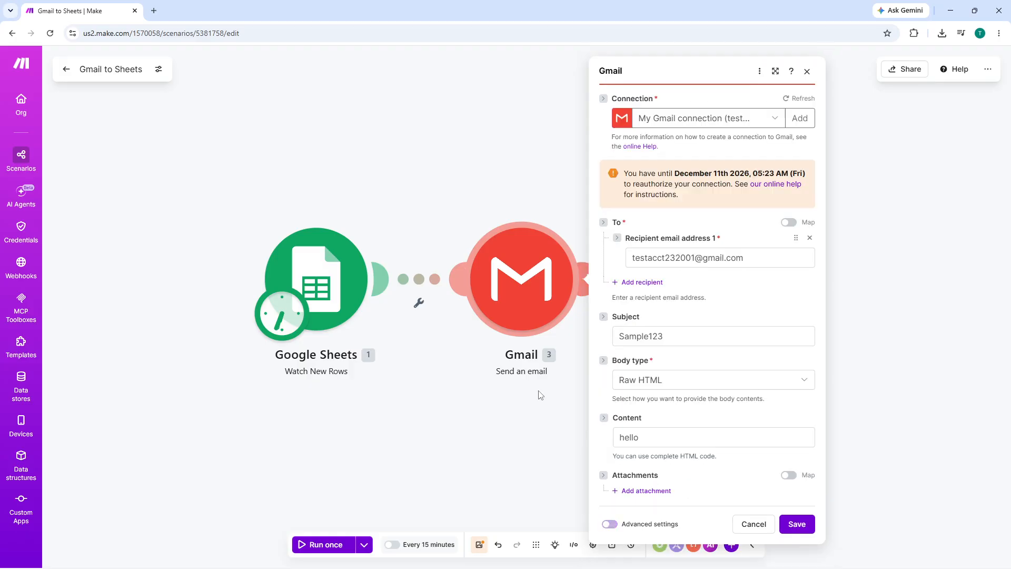
# Look at the filter setup between the two modules and at the Google Sheets module's settings without changing anything.
pyautogui.click(382, 287)
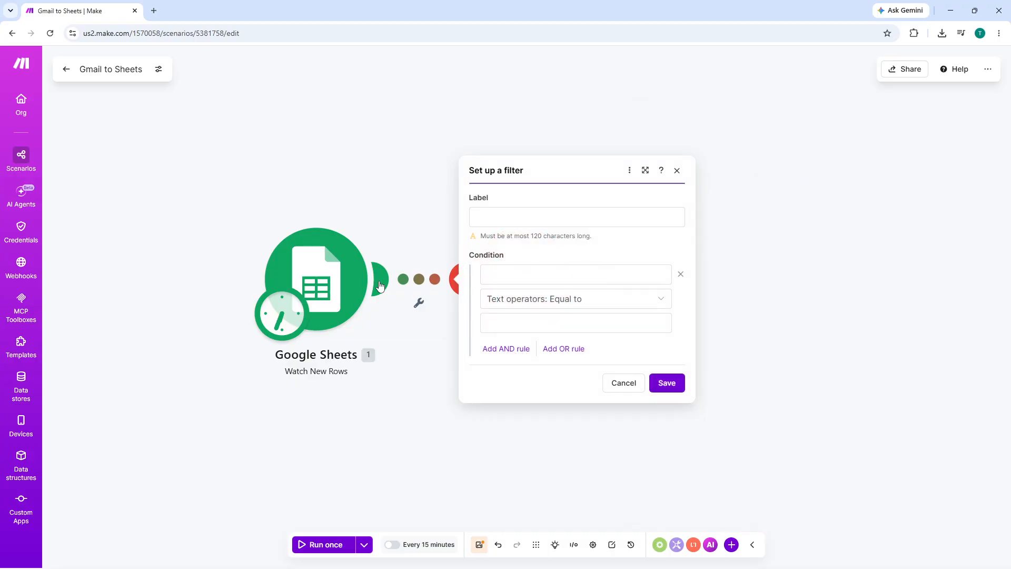
pyautogui.click(346, 261)
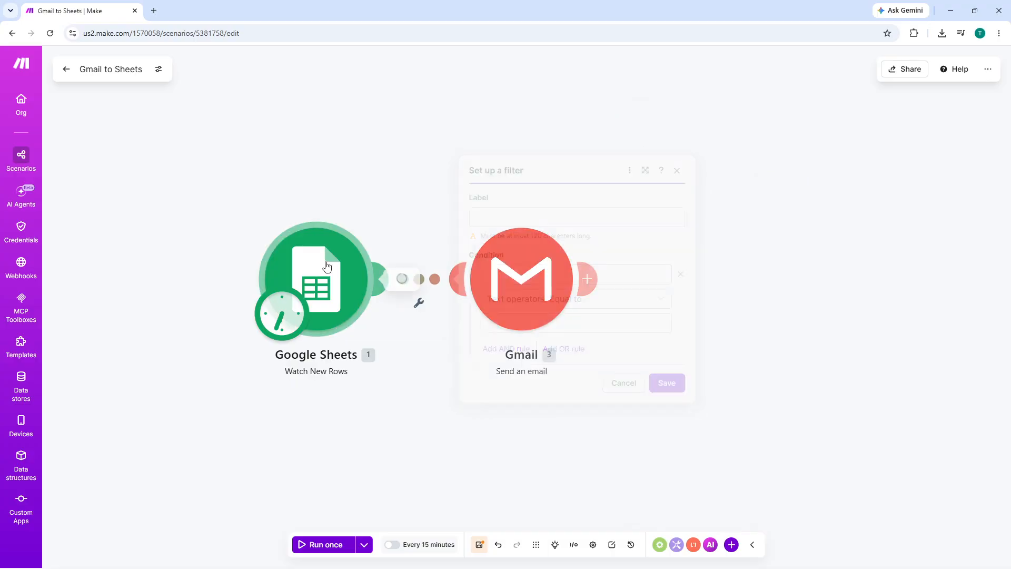
pyautogui.click(329, 266)
pyautogui.click(815, 353)
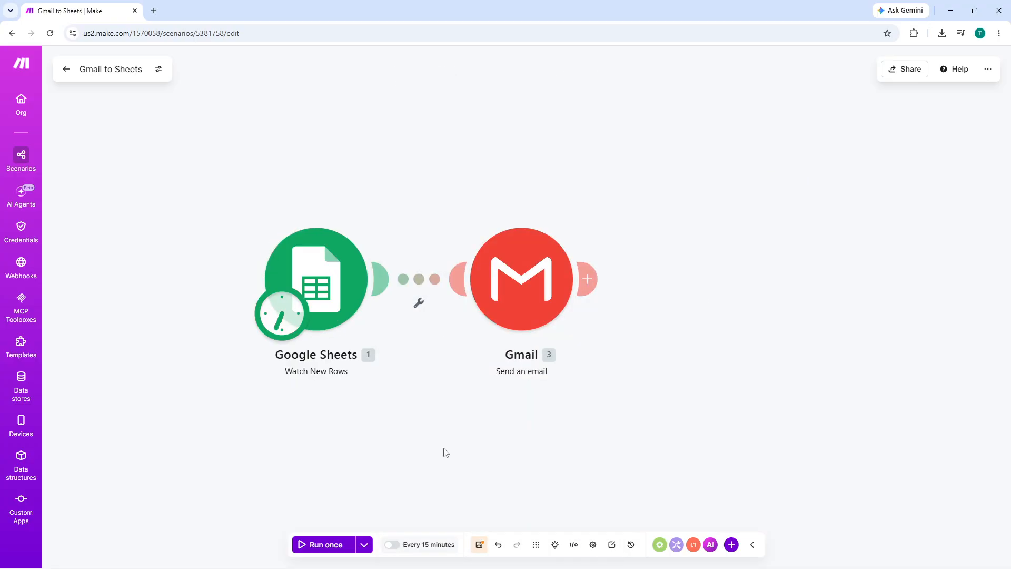
# Run the scenario once and set the Google Sheets module's processing start point to All from its run output.
pyautogui.click(334, 540)
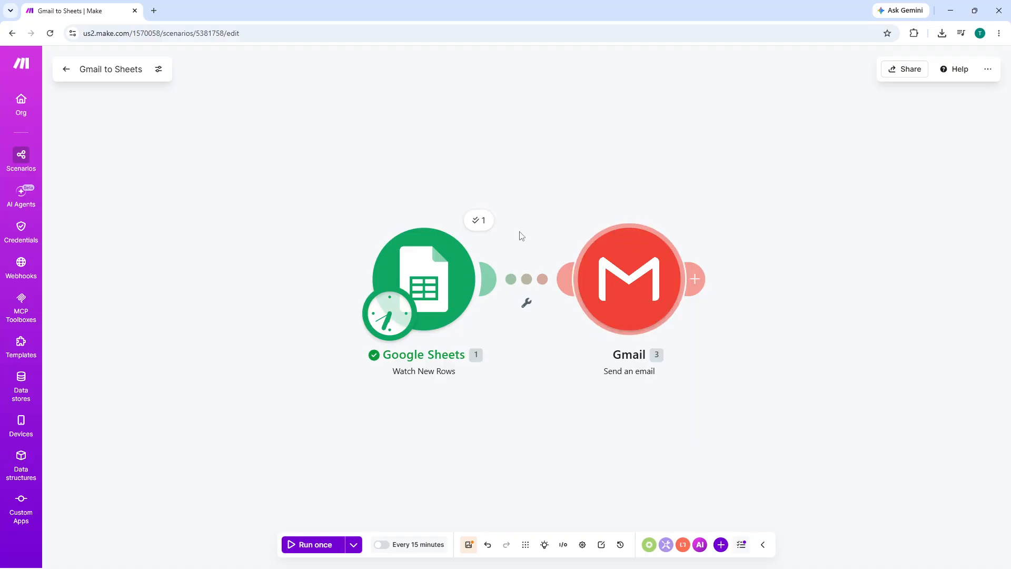
pyautogui.click(486, 221)
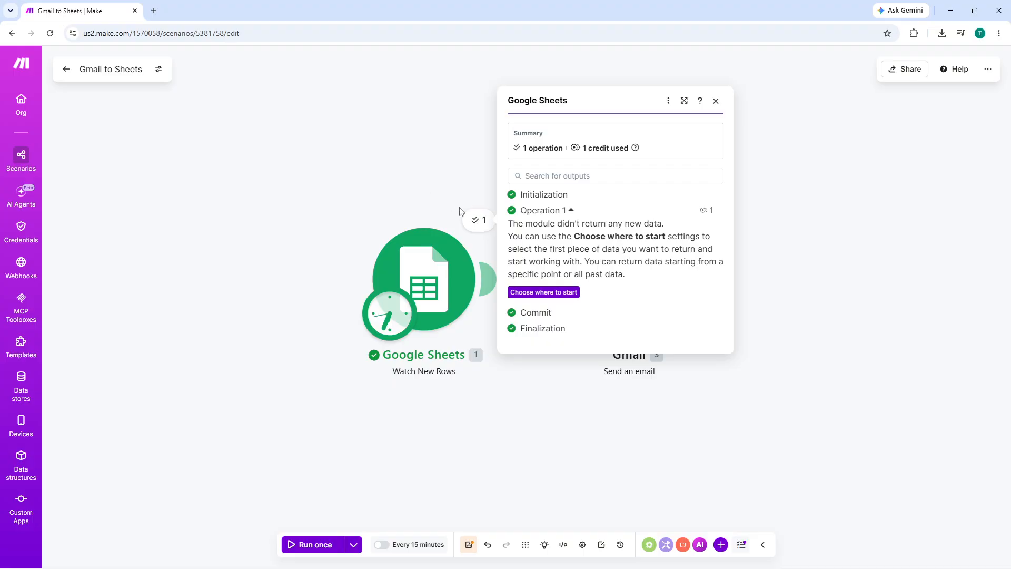
pyautogui.click(559, 293)
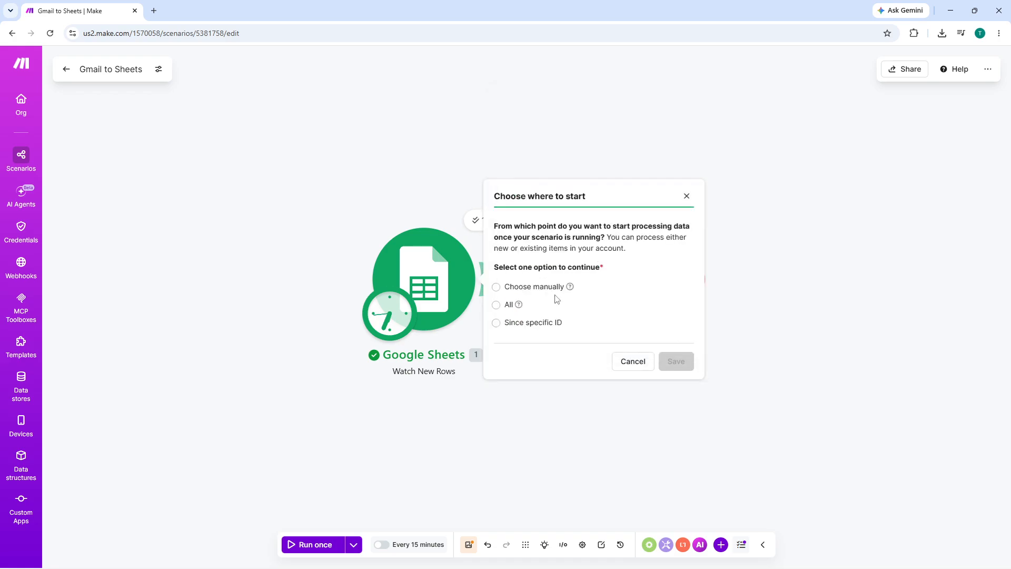
pyautogui.click(497, 305)
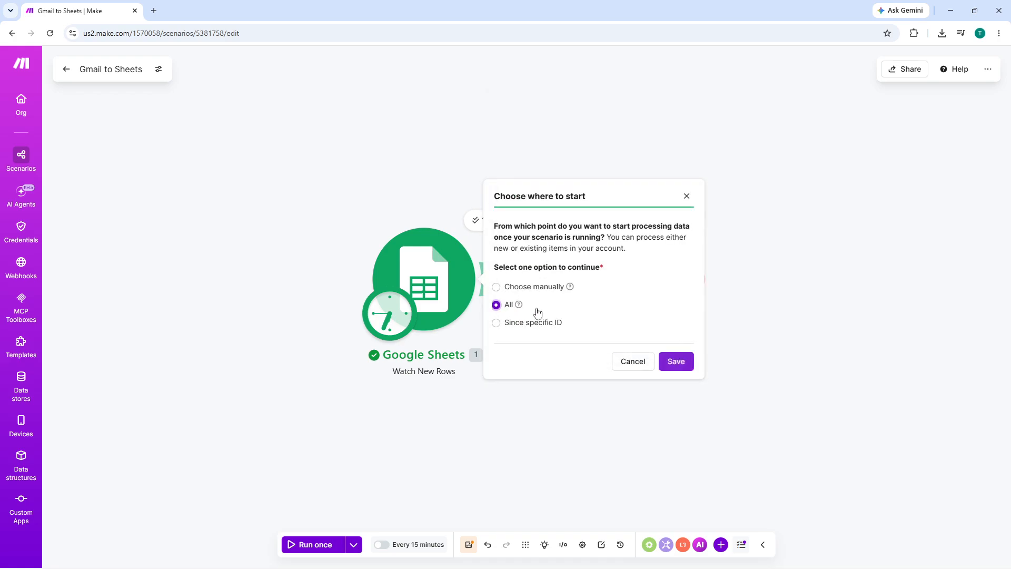
pyautogui.click(672, 361)
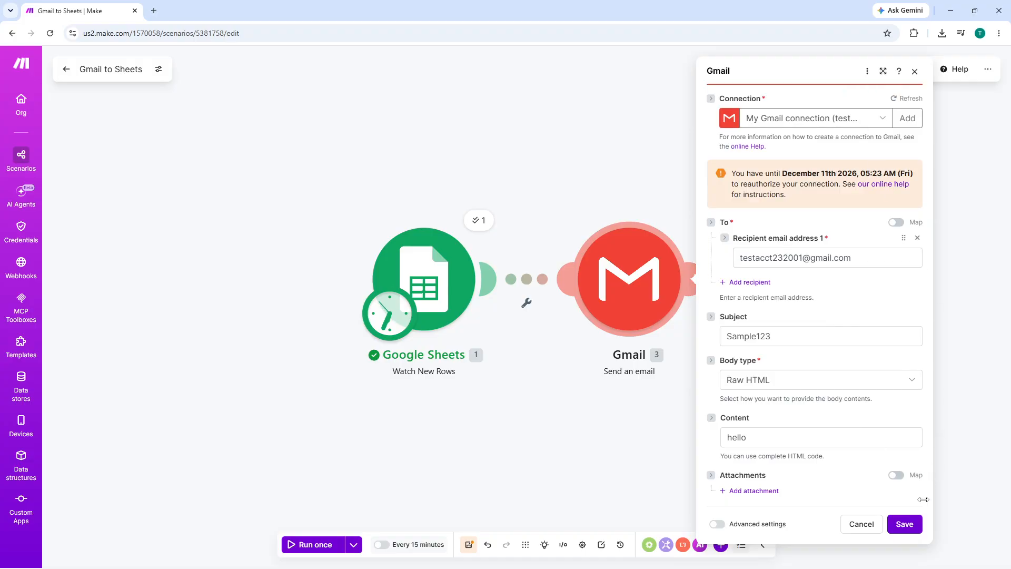
# Save the Gmail module settings and run the scenario with existing data from the 6/14/2026 8:40:39 AM run.
pyautogui.click(913, 525)
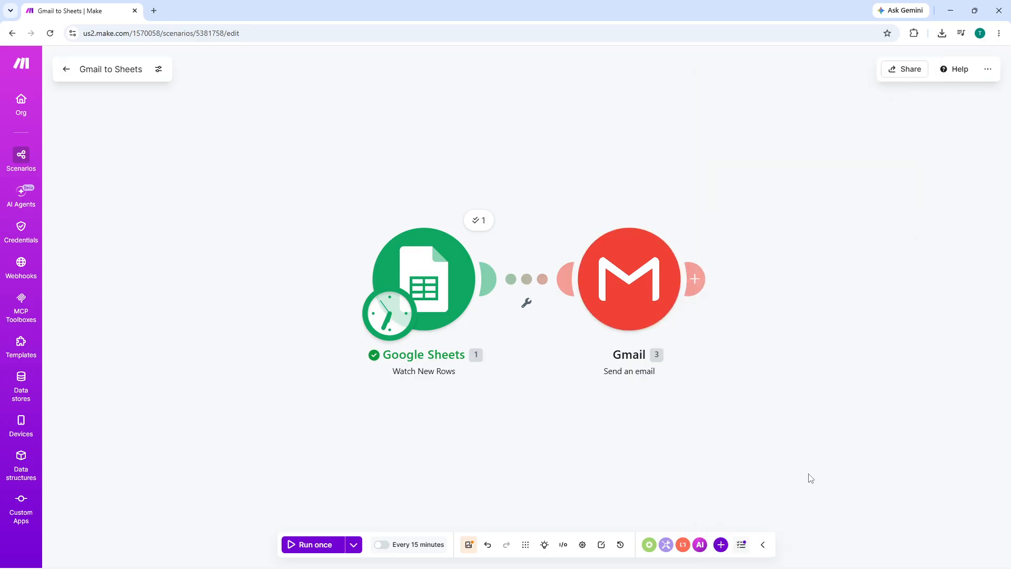
pyautogui.click(353, 545)
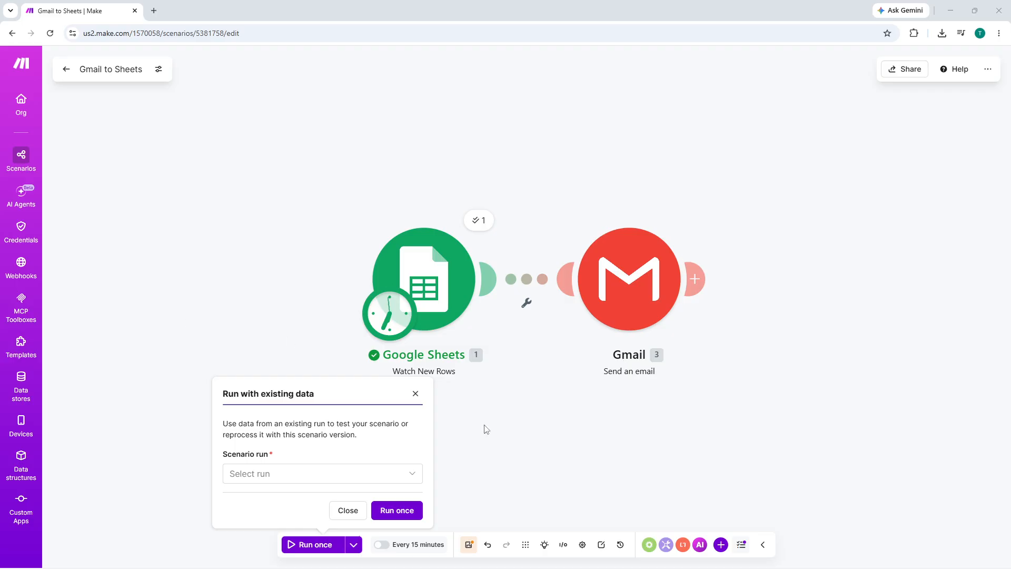
pyautogui.click(333, 475)
pyautogui.click(333, 475)
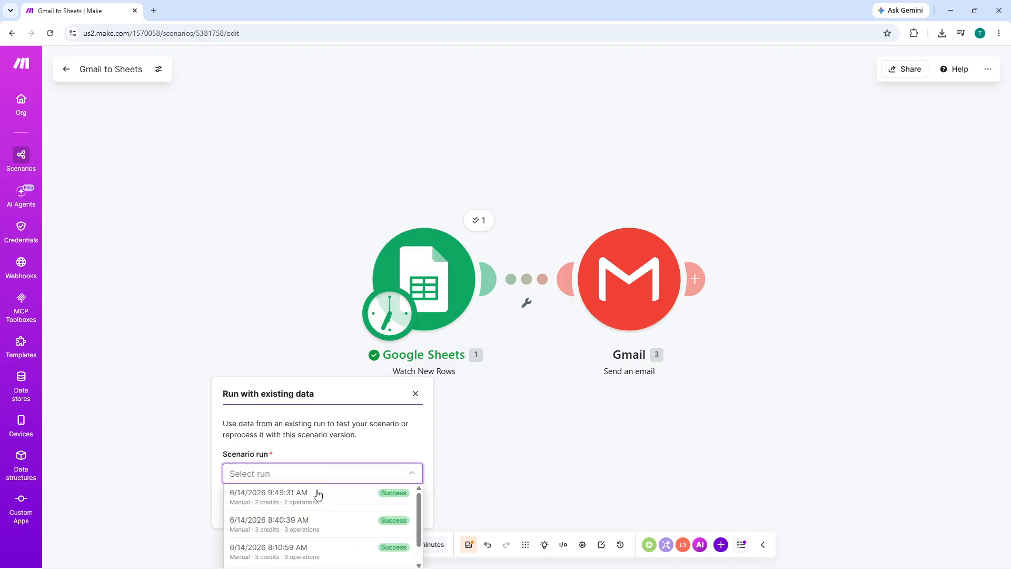
pyautogui.scroll(-1, 373, 494)
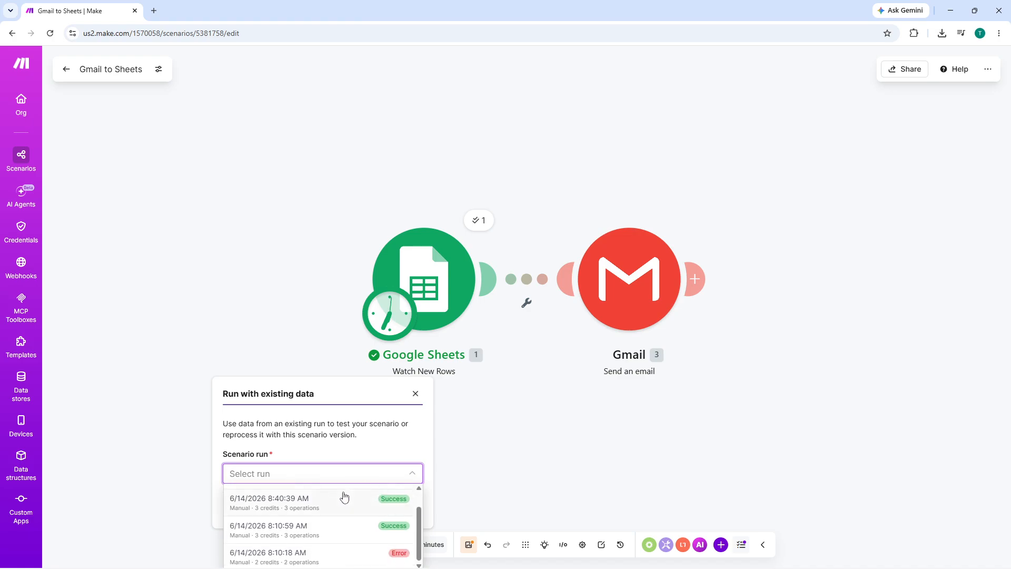
pyautogui.click(346, 500)
pyautogui.click(399, 510)
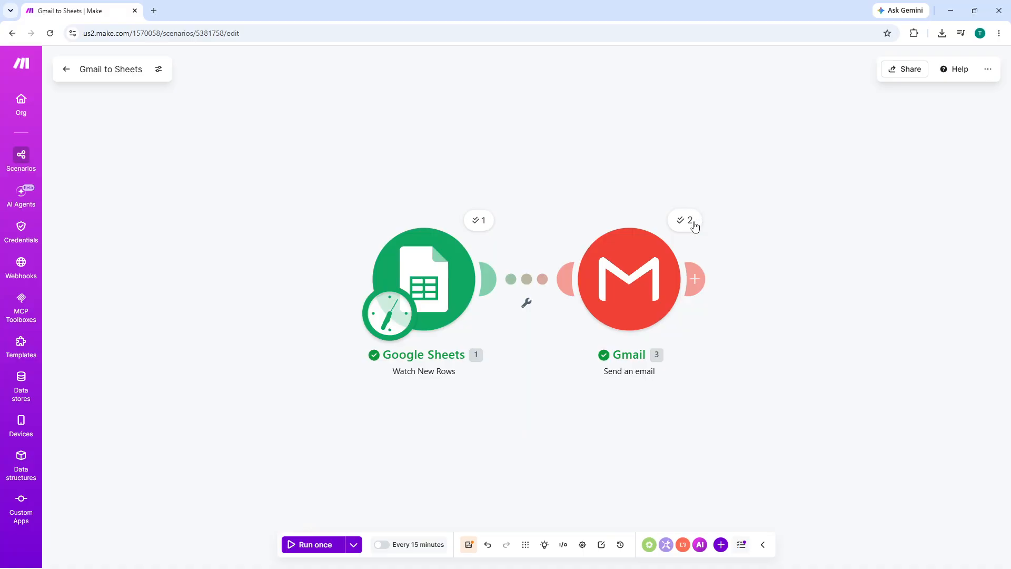
# Examine the Gmail module's run results and its settings.
pyautogui.click(693, 223)
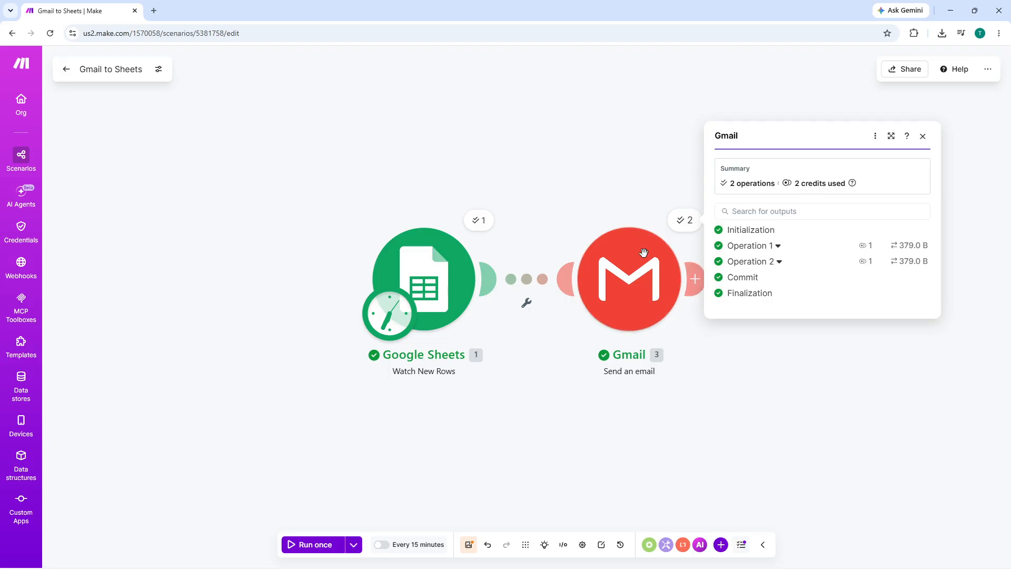
pyautogui.click(488, 168)
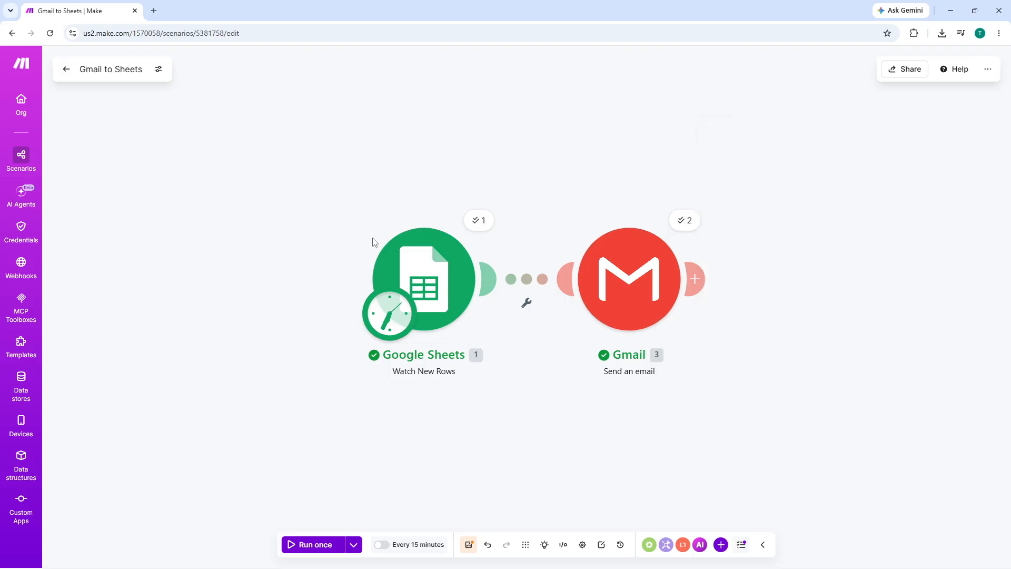
pyautogui.click(652, 296)
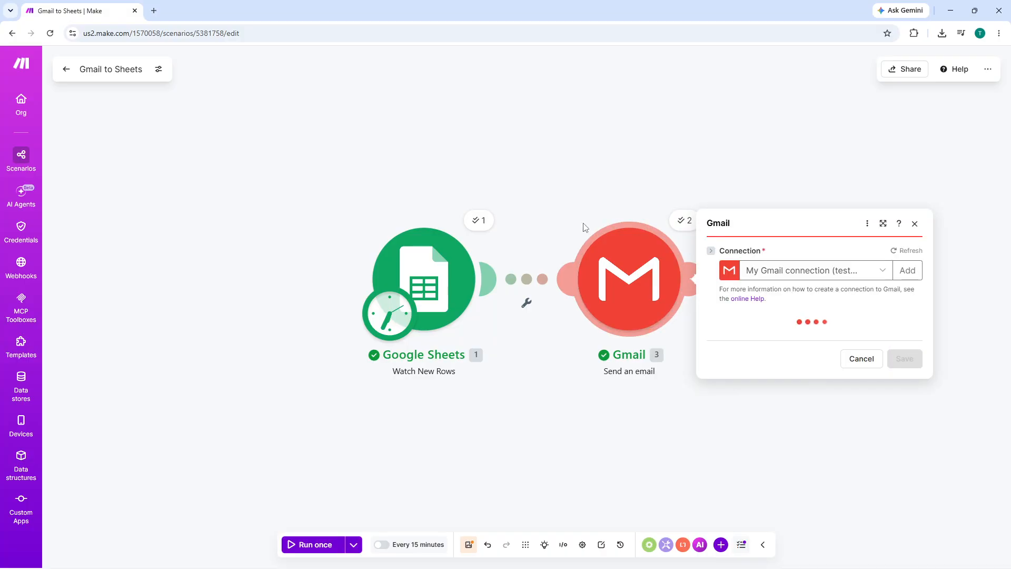
pyautogui.click(569, 177)
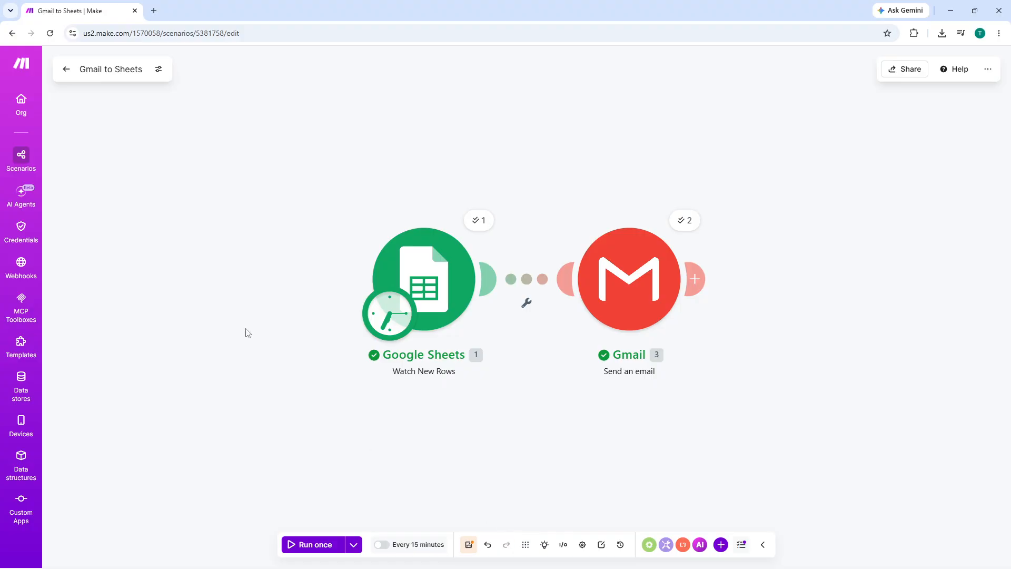
pyautogui.click(763, 544)
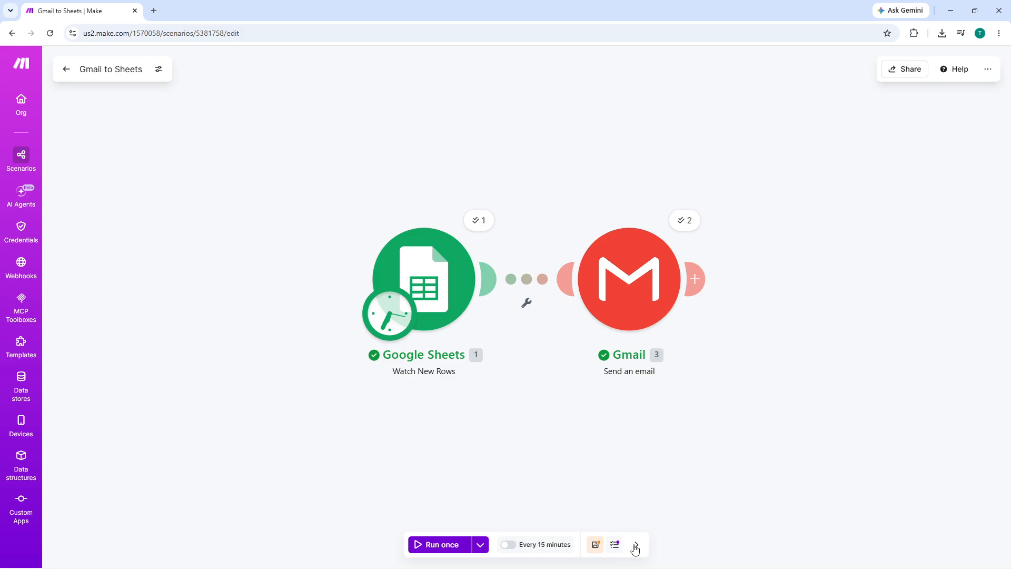
pyautogui.click(637, 544)
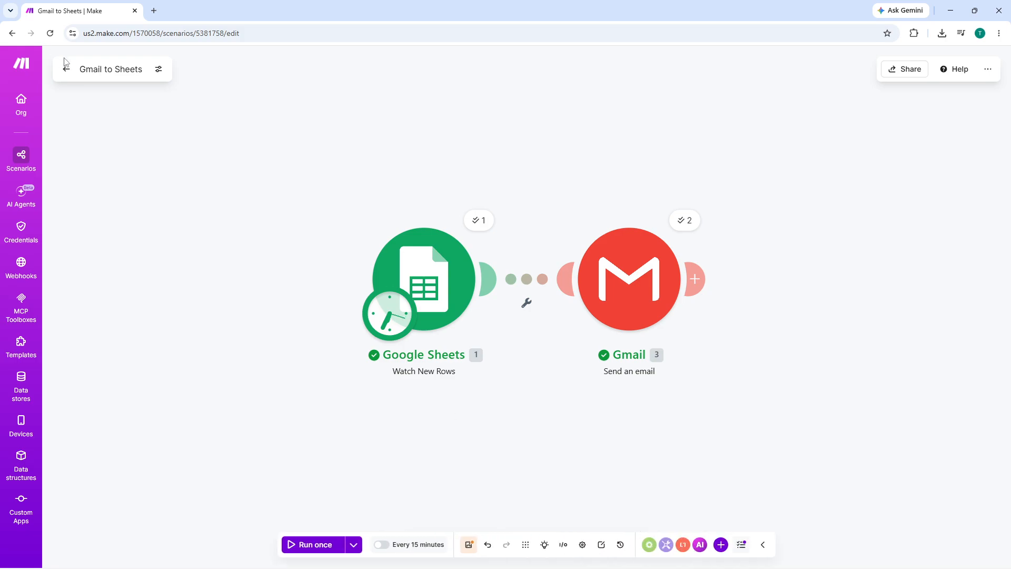
# Leave the scenario editor and view the scenario's incomplete executions and history.
pyautogui.click(65, 71)
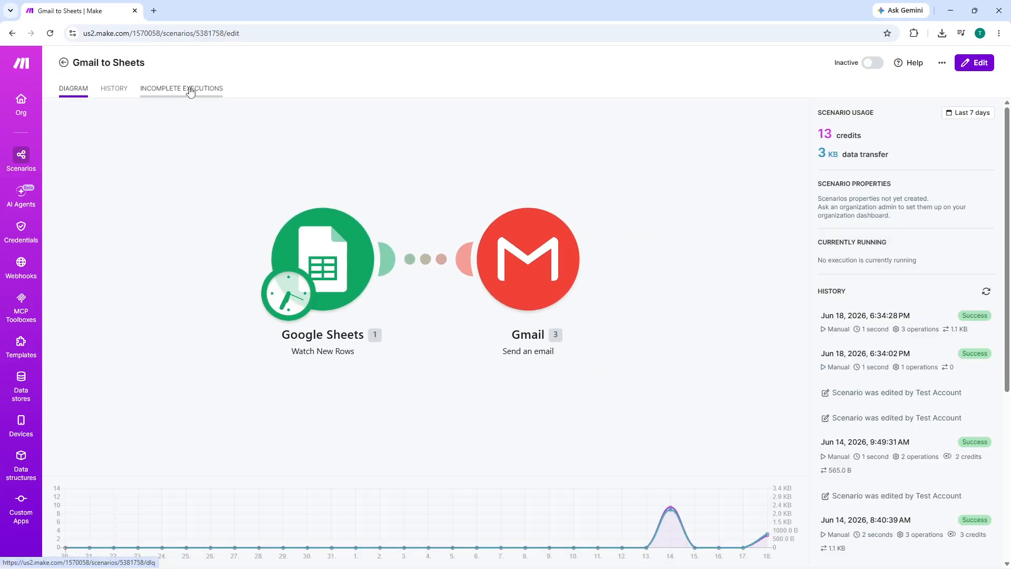
pyautogui.click(164, 94)
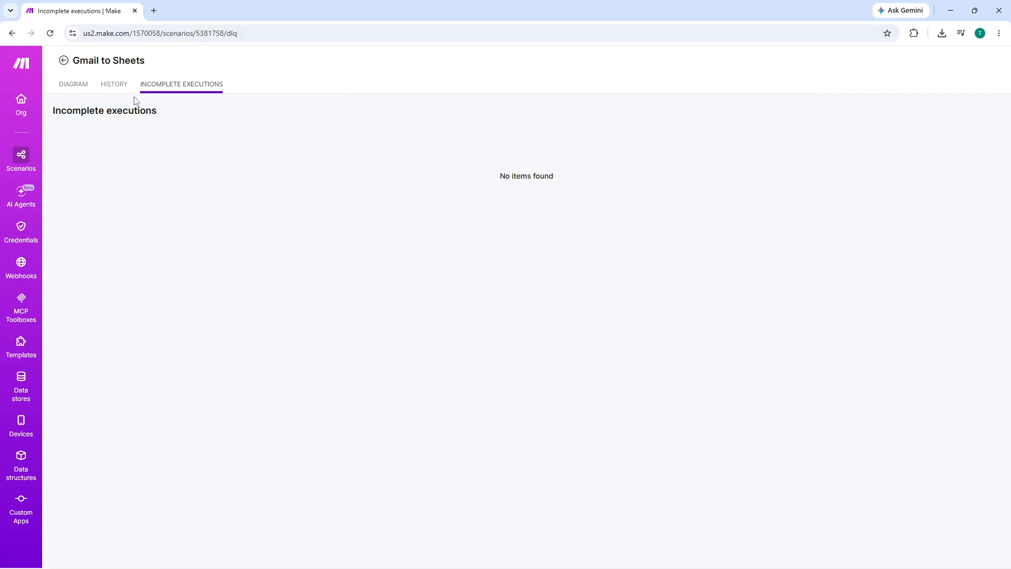
pyautogui.click(116, 95)
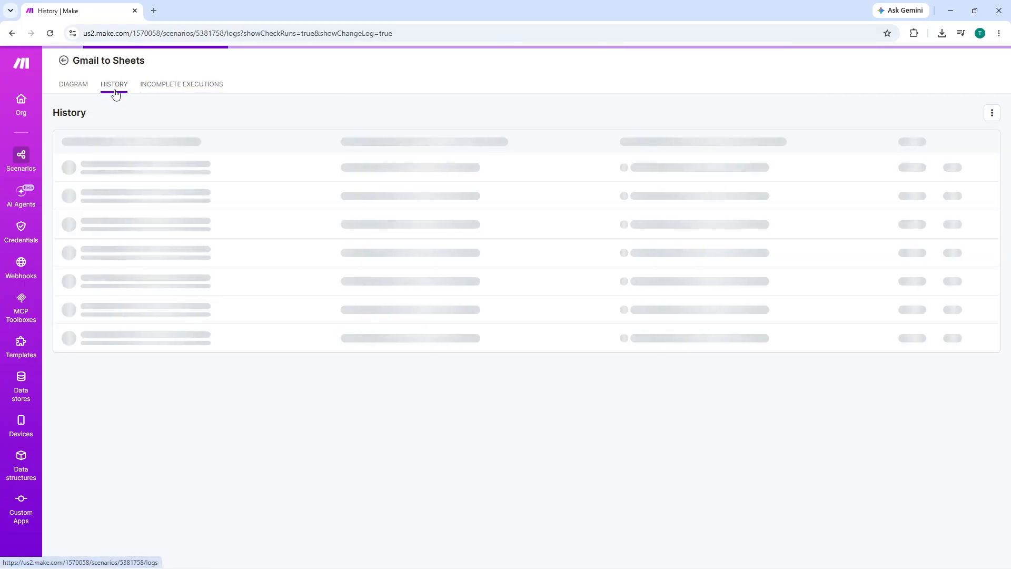
# Return to the Gmail to Sheets diagram for editing and save the scenario.
pyautogui.click(83, 89)
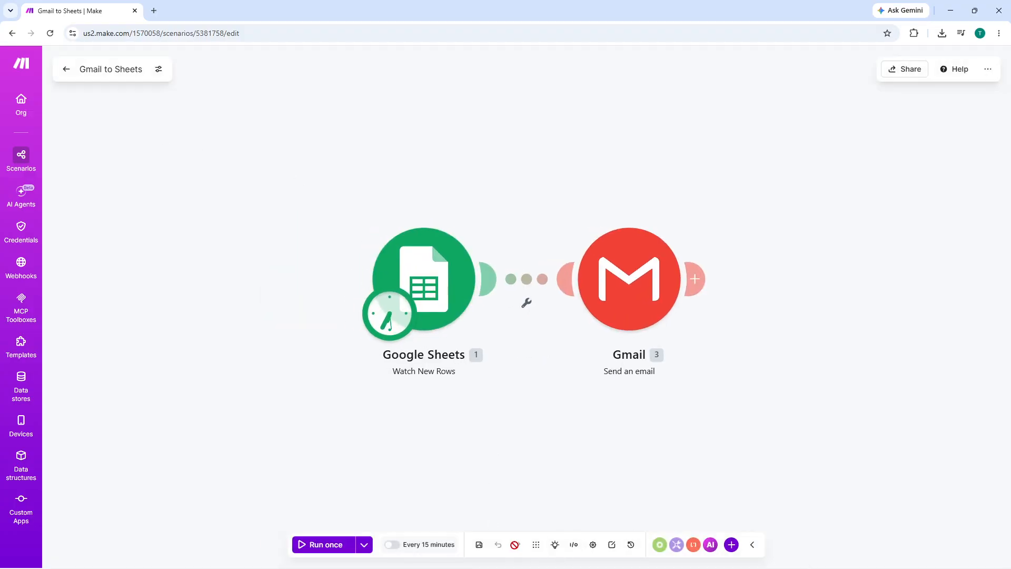
pyautogui.click(479, 550)
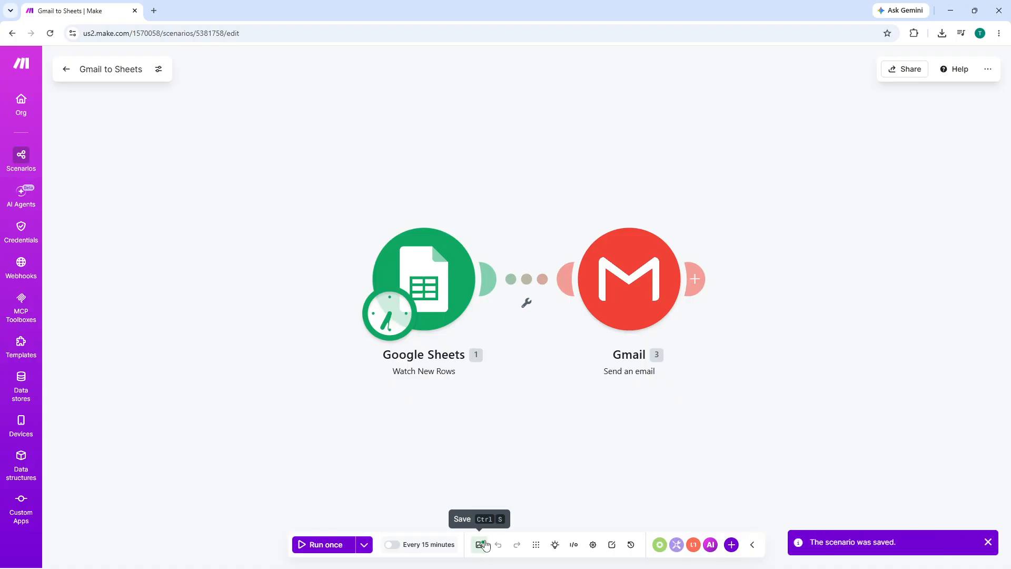
pyautogui.moveTo(905, 540); pyautogui.dragTo(807, 541)
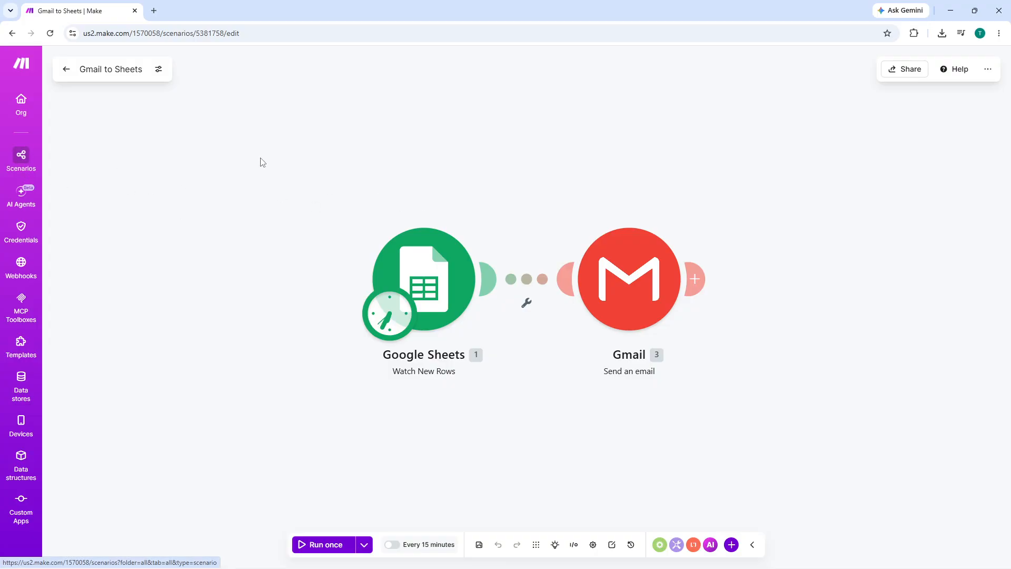
# View the scenario's schedule settings and the Google Sheets module's available connections, leaving both without saving.
pyautogui.click(389, 309)
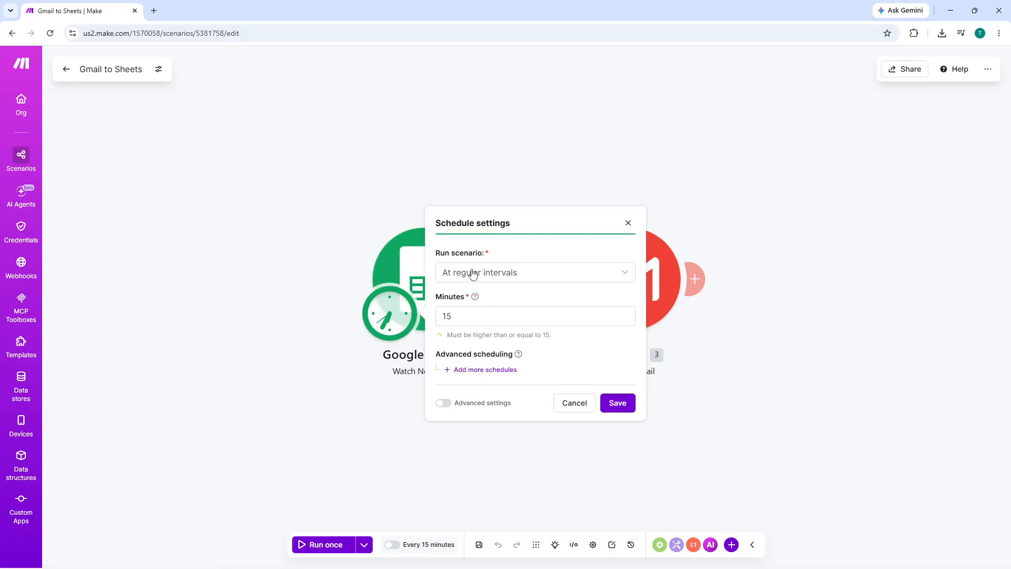
pyautogui.press('Escape')
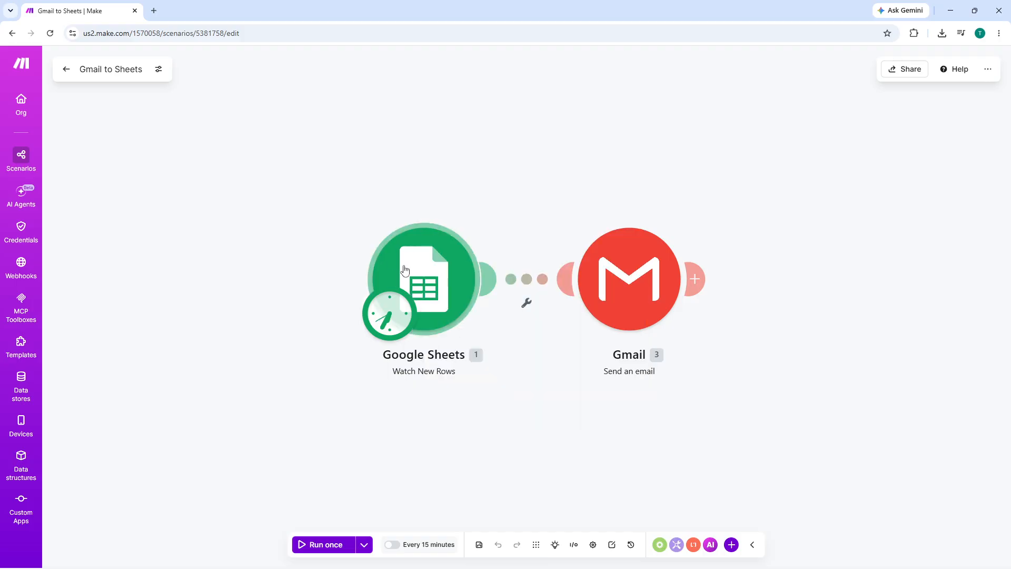
pyautogui.click(405, 270)
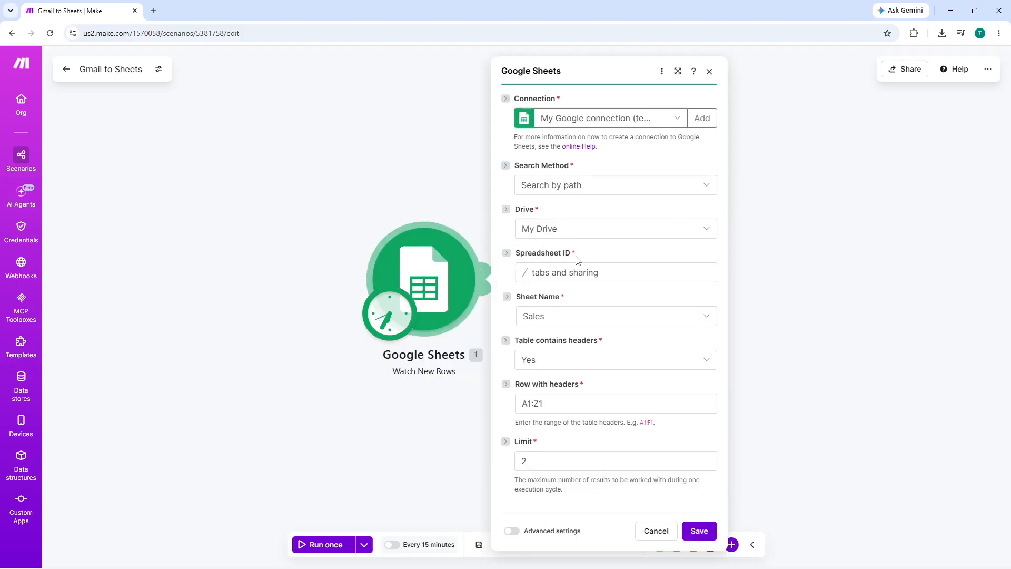
pyautogui.click(616, 118)
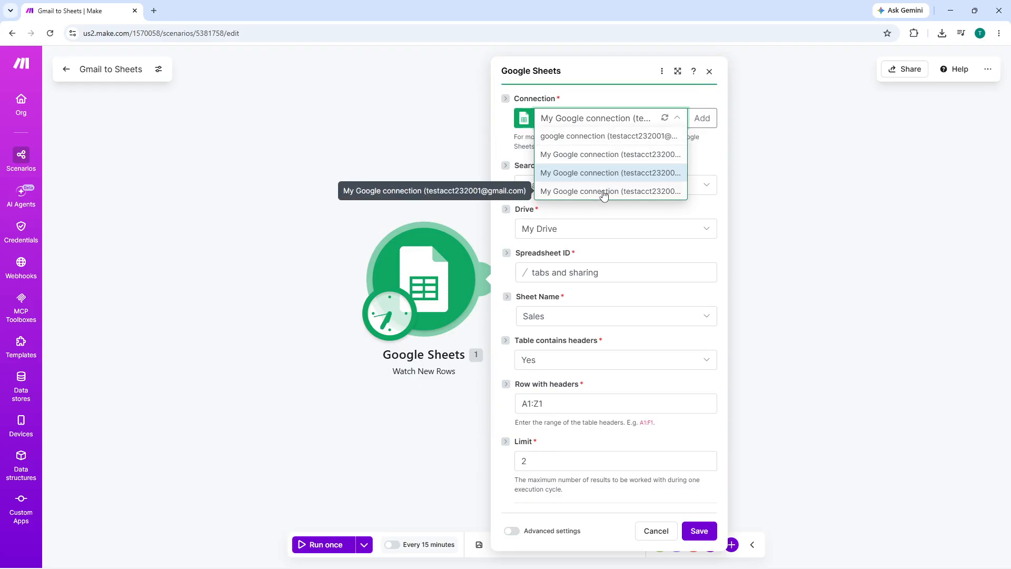
pyautogui.click(711, 151)
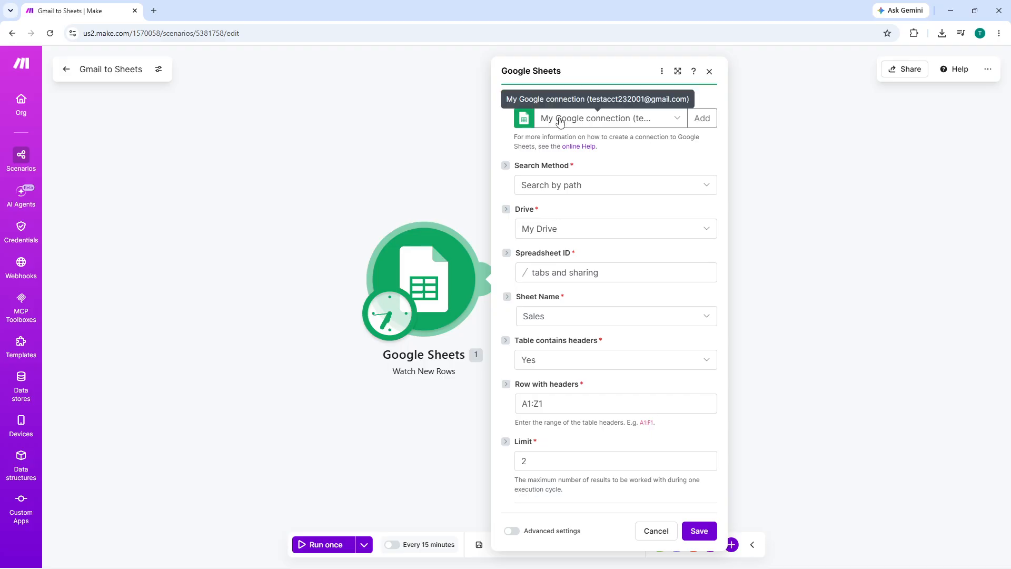
pyautogui.click(359, 172)
# Examine the Gmail module's recipient field mapping options and its available Gmail connections, closing its settings without saving.
pyautogui.click(616, 280)
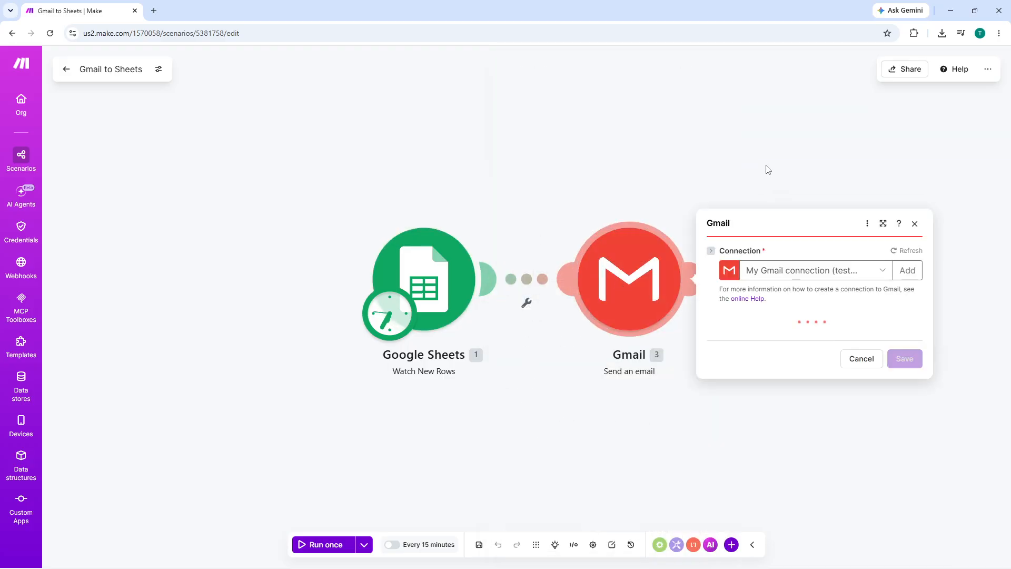
pyautogui.click(819, 257)
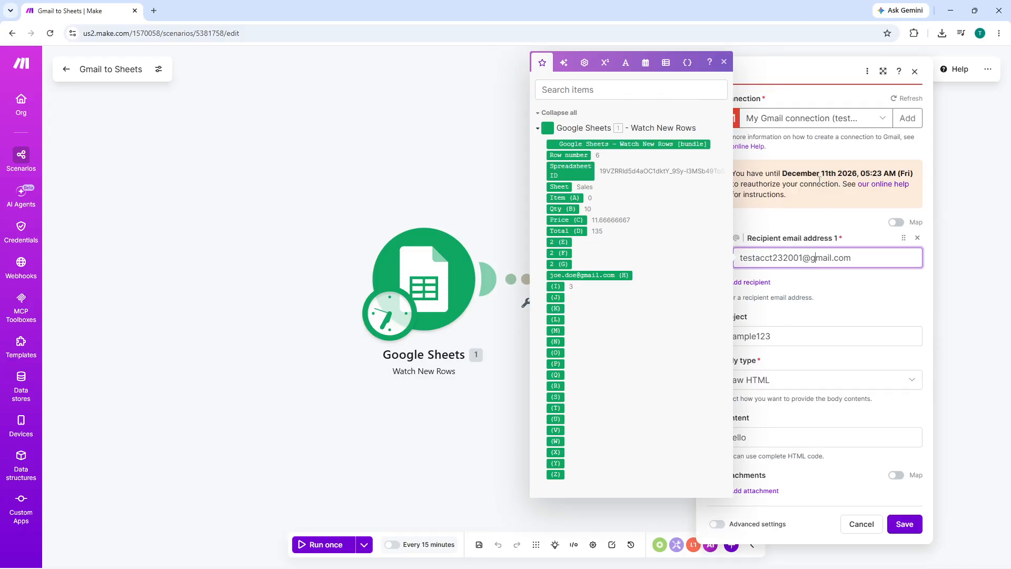
pyautogui.click(822, 119)
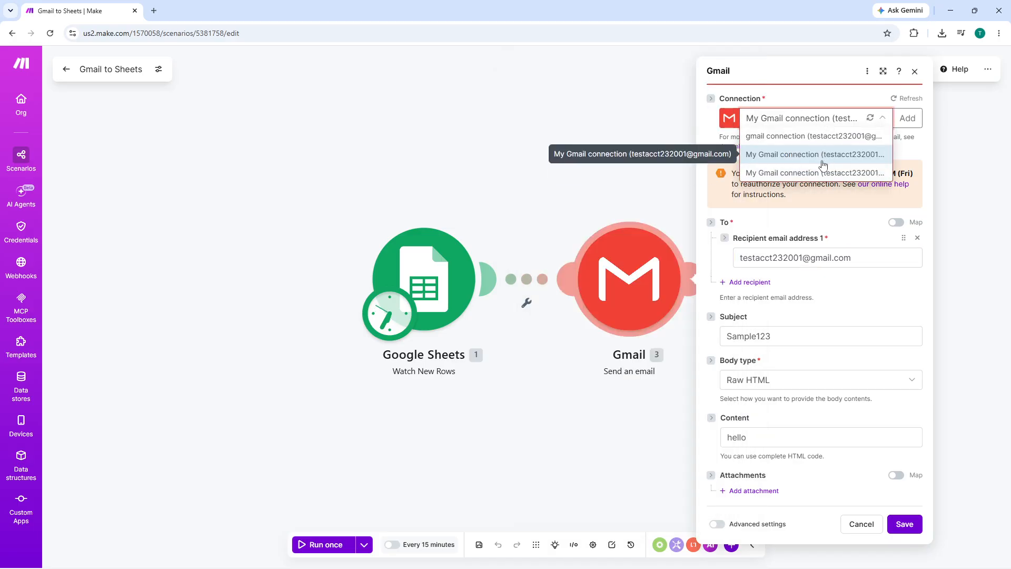
pyautogui.click(560, 169)
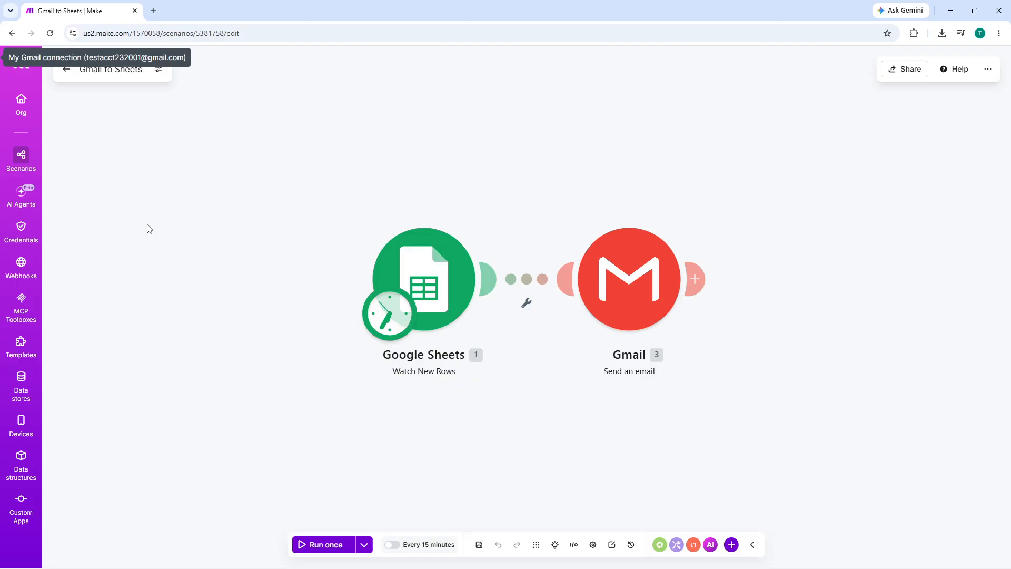
# Review the Google Sheets module's existing connections and the form for creating a new Google connection, keeping the current connection selected.
pyautogui.click(431, 278)
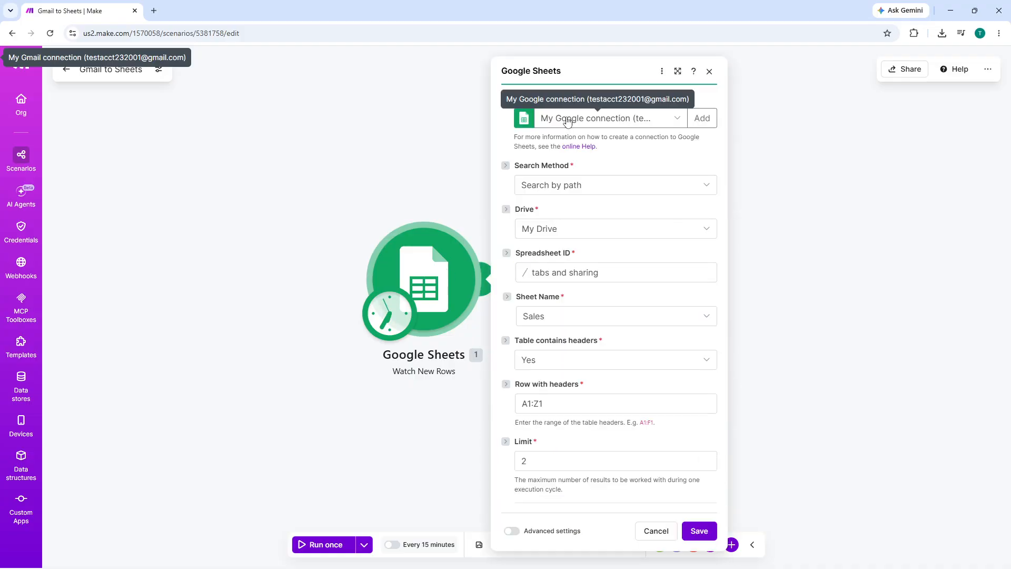
pyautogui.click(567, 121)
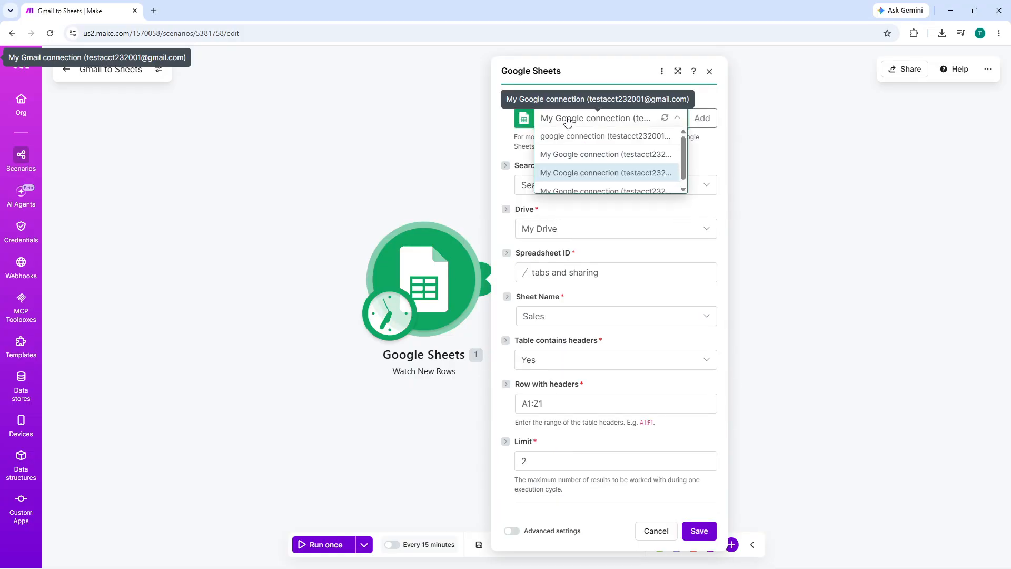
pyautogui.click(601, 174)
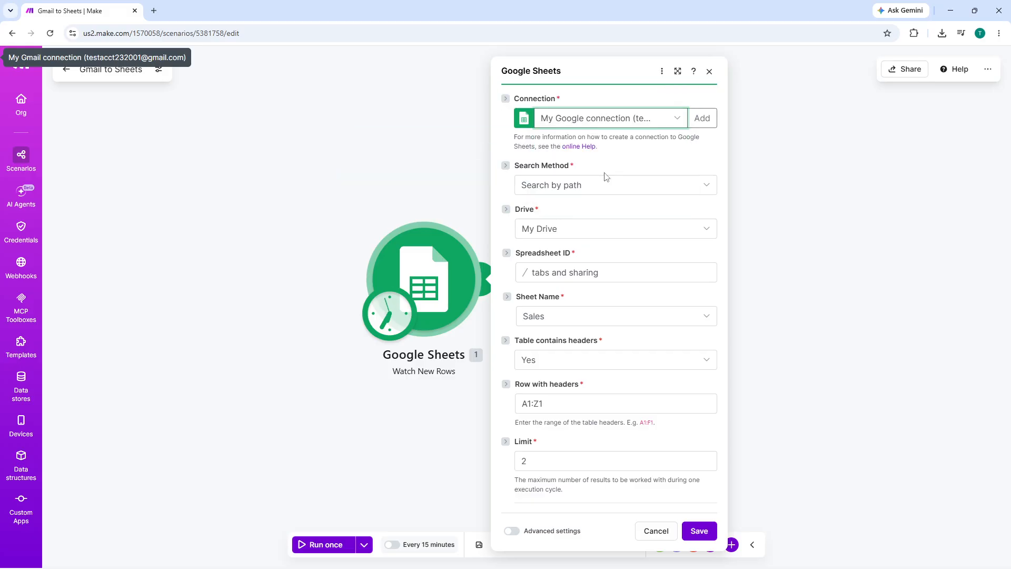
pyautogui.click(704, 119)
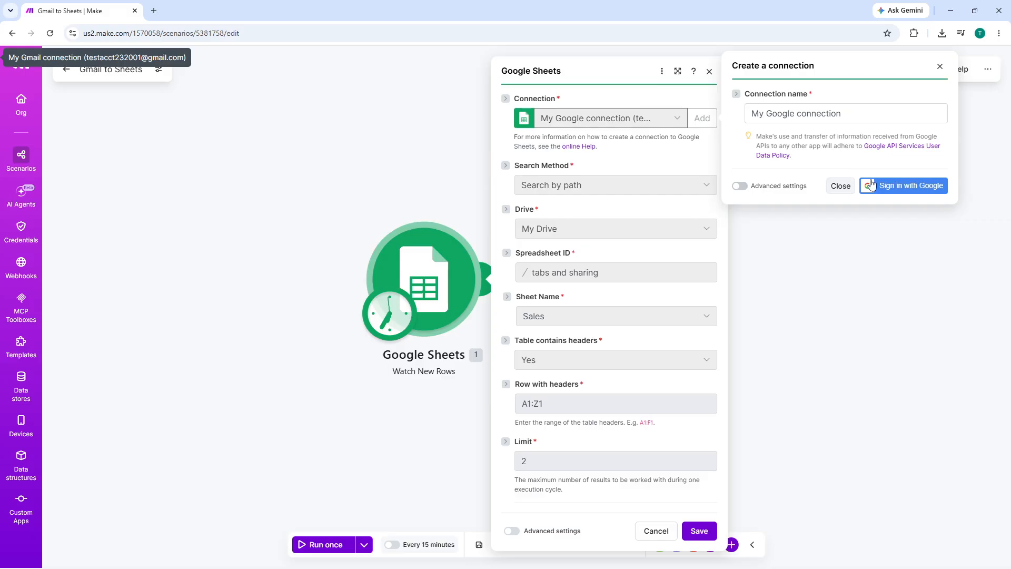
pyautogui.click(842, 187)
pyautogui.click(572, 124)
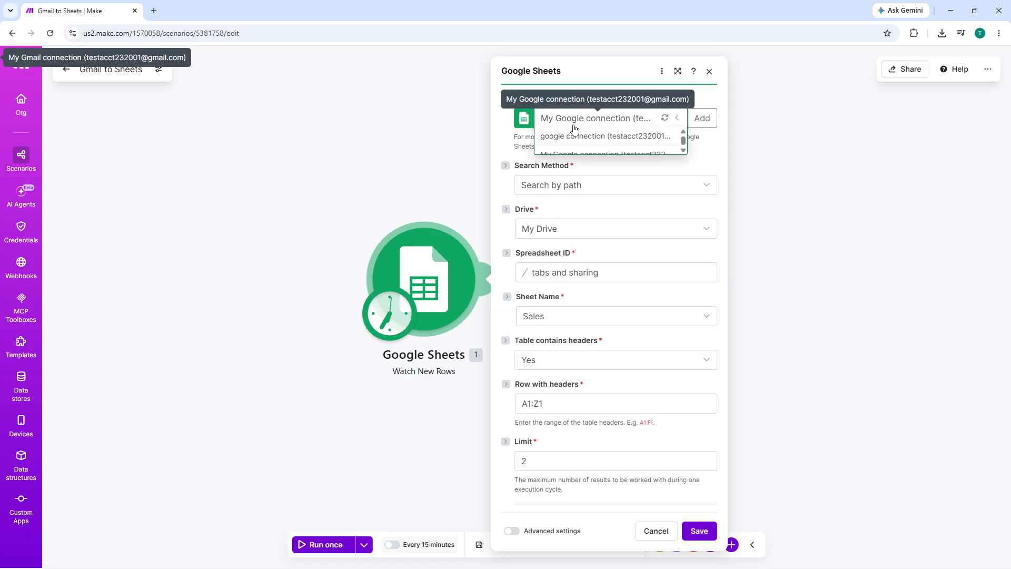
pyautogui.click(598, 170)
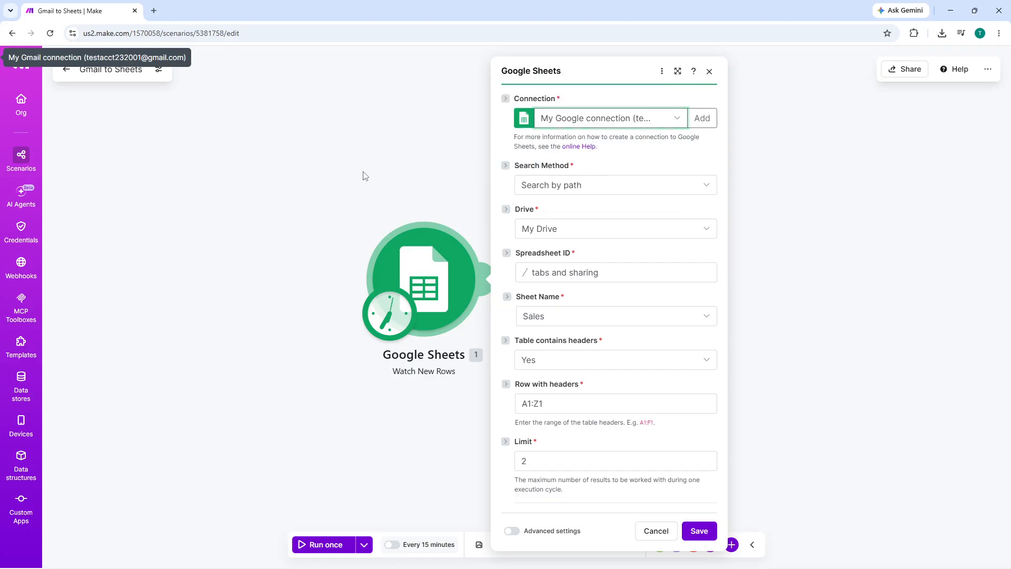
# Close the Google Sheets module settings and go to the organization dashboard.
pyautogui.click(337, 176)
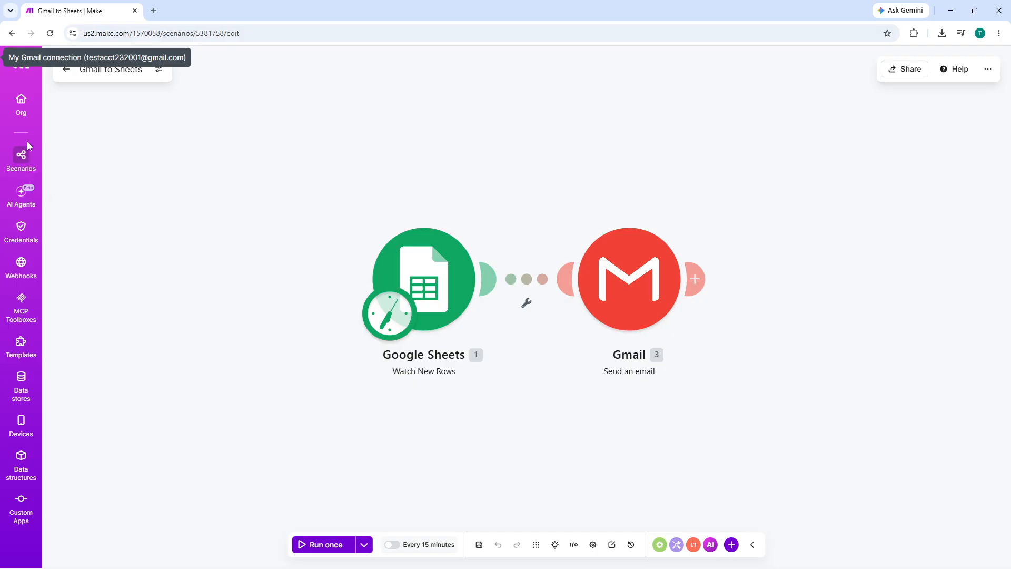
pyautogui.click(22, 108)
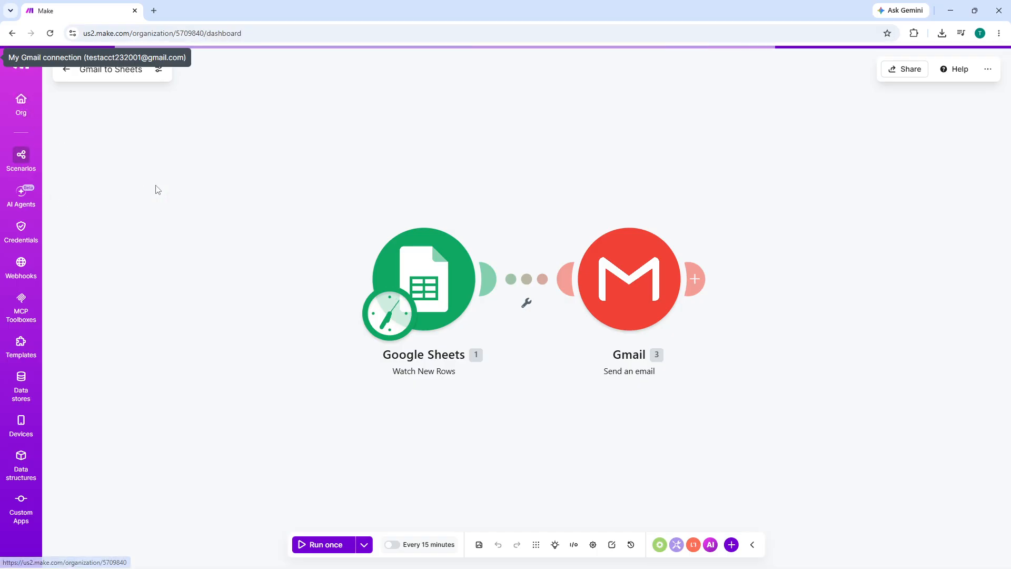